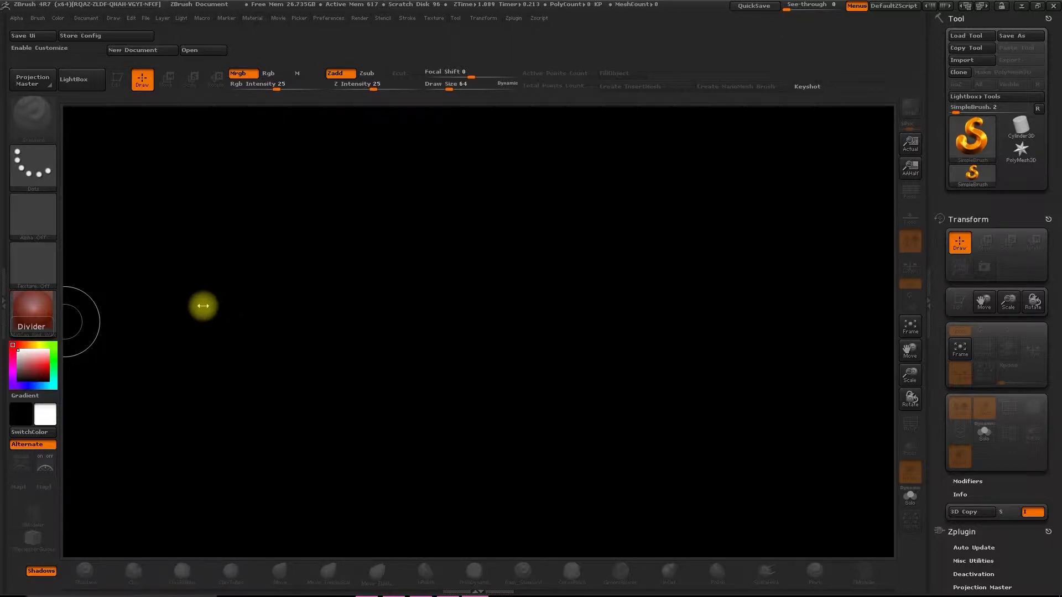
Step: Draw and clear a test square, then cancel loading a UI configuration file from Preferences
drag(360, 287, 387, 315)
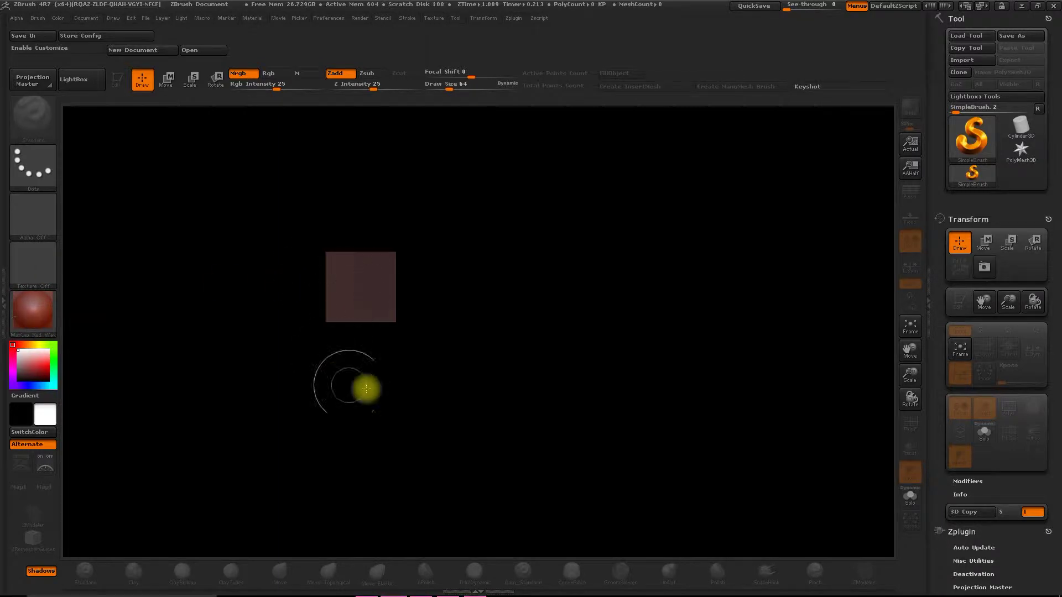
key(ctrl+n)
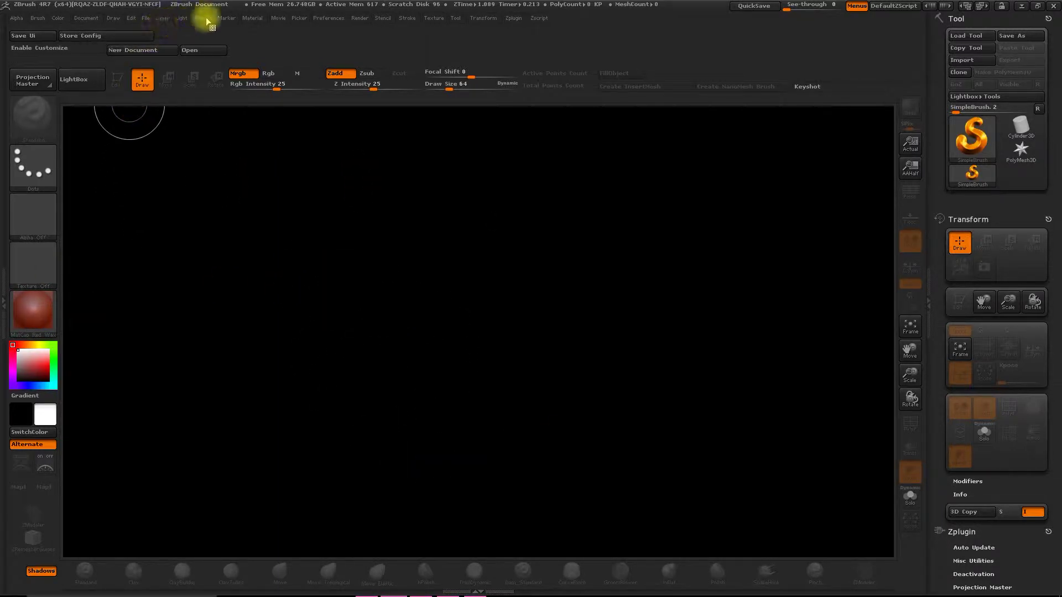
click(329, 19)
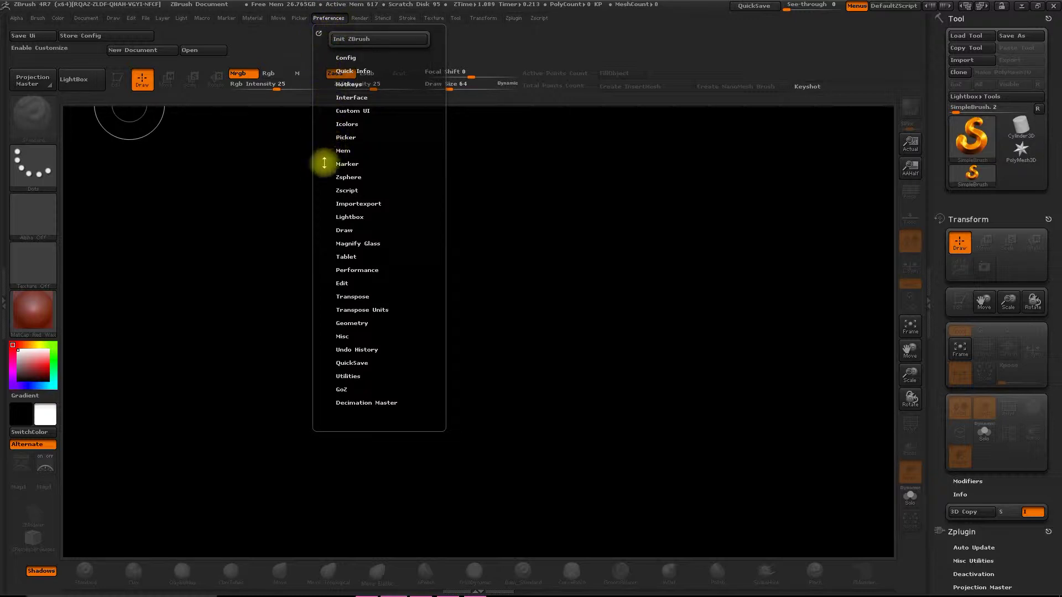
click(346, 57)
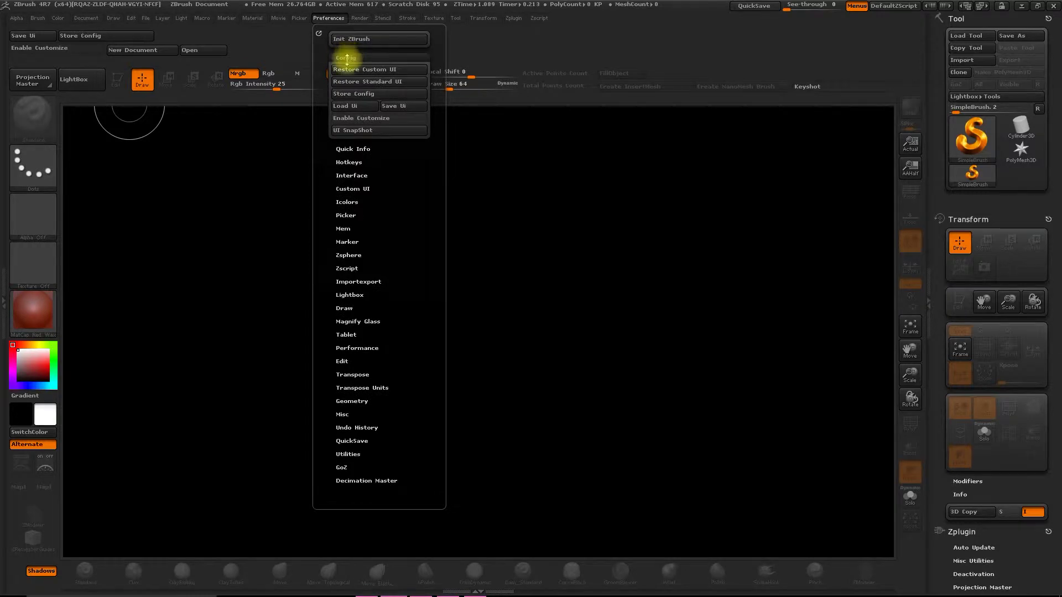
click(349, 108)
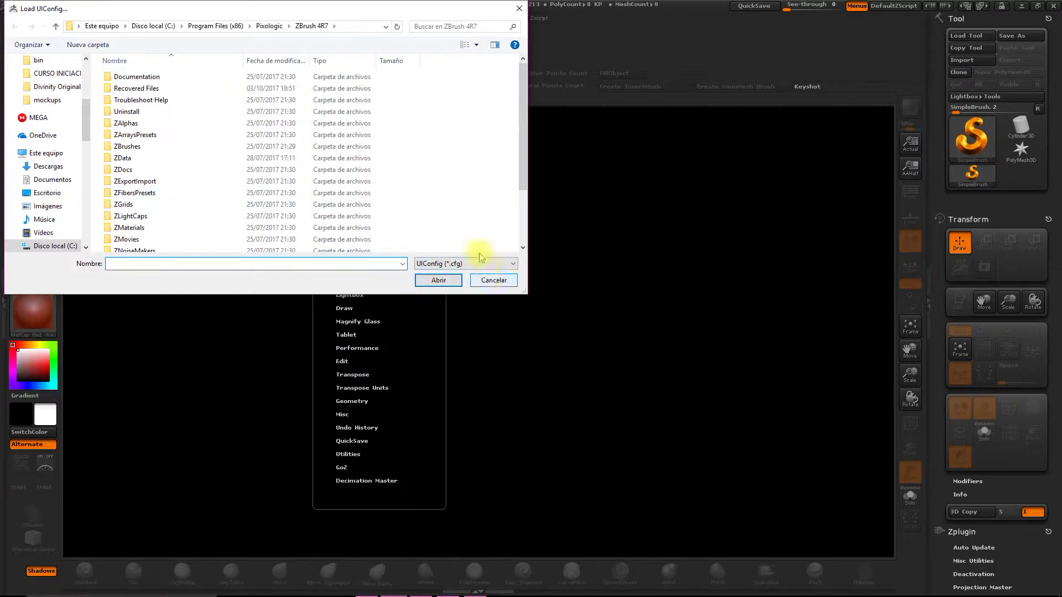
click(493, 281)
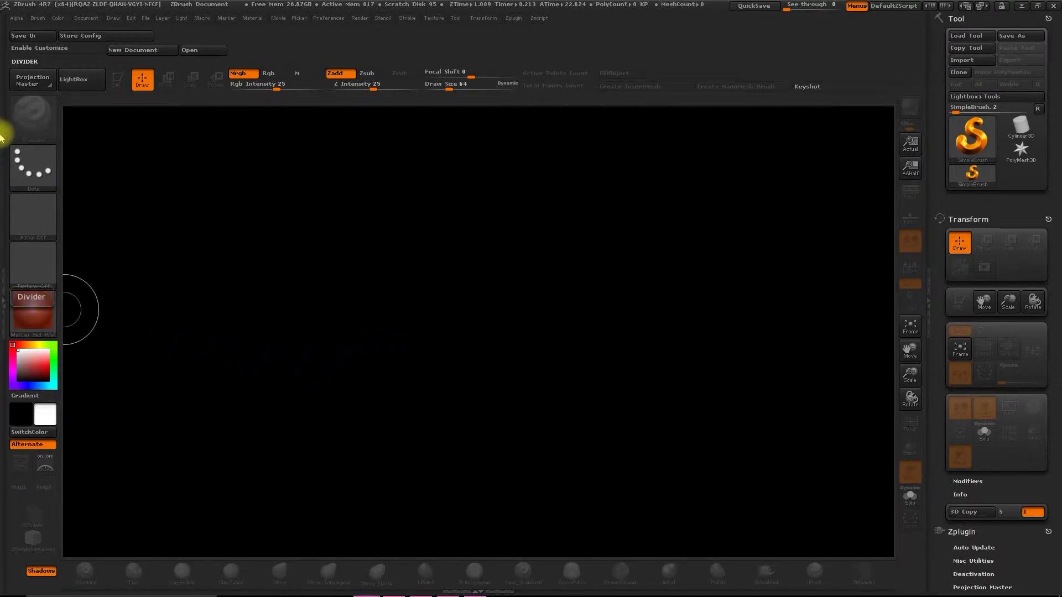
Step: Undo a stray stamp and load MaleAverage.ZTL from LightBox's Tool files
click(223, 261)
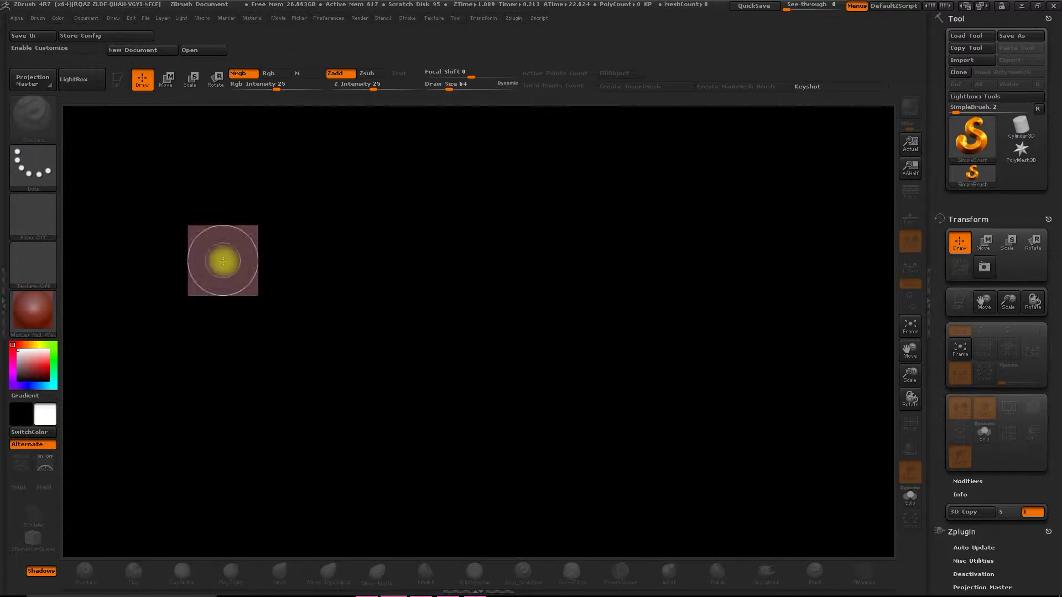
key(ctrl+z)
click(83, 80)
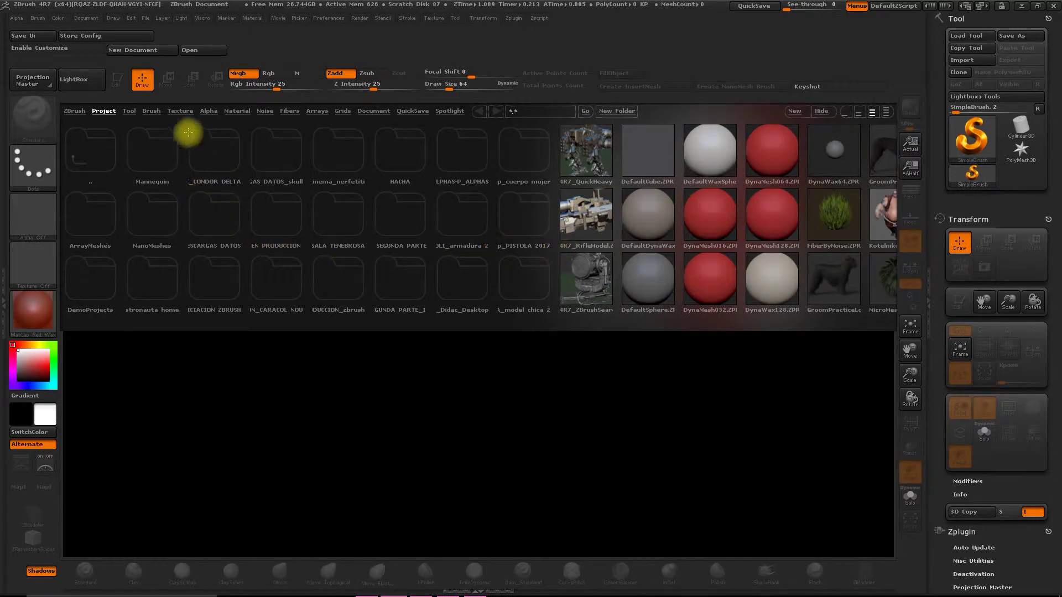
click(130, 111)
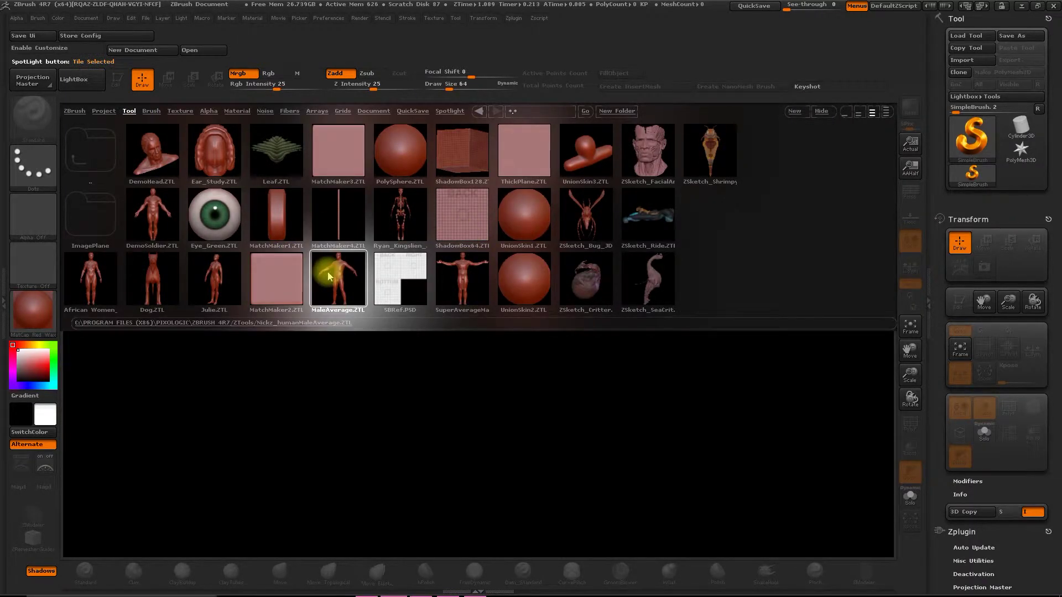
double_click(329, 277)
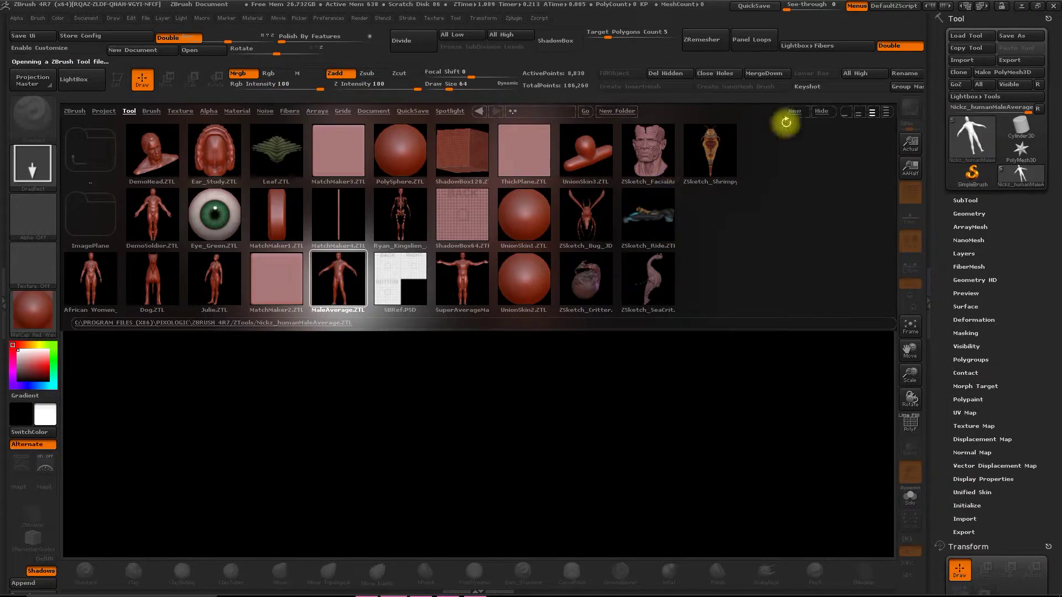
Step: Place the MaleAverage figure on the canvas, enable Edit mode and rotate it upright
click(821, 110)
mouse_move(496, 325)
mouse_down()
mouse_move(526, 197)
mouse_move(547, 166)
mouse_up()
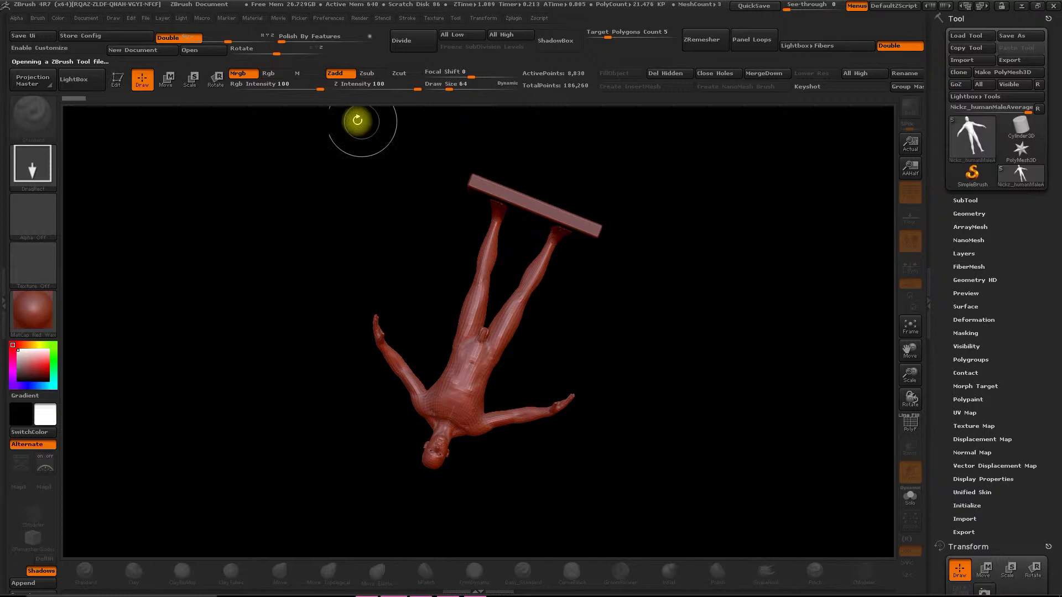
click(116, 81)
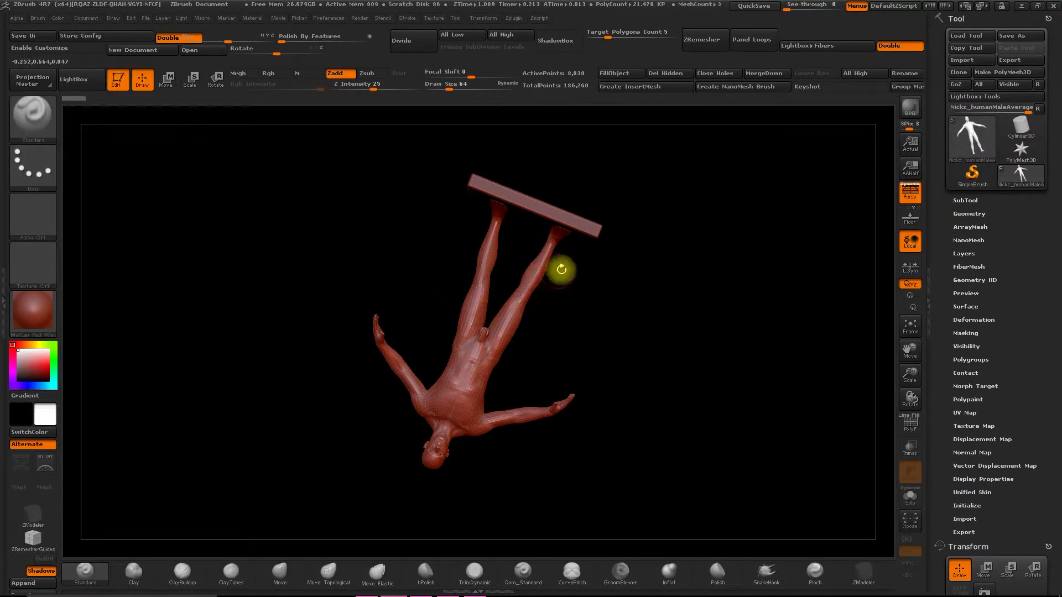
drag(588, 251, 586, 351)
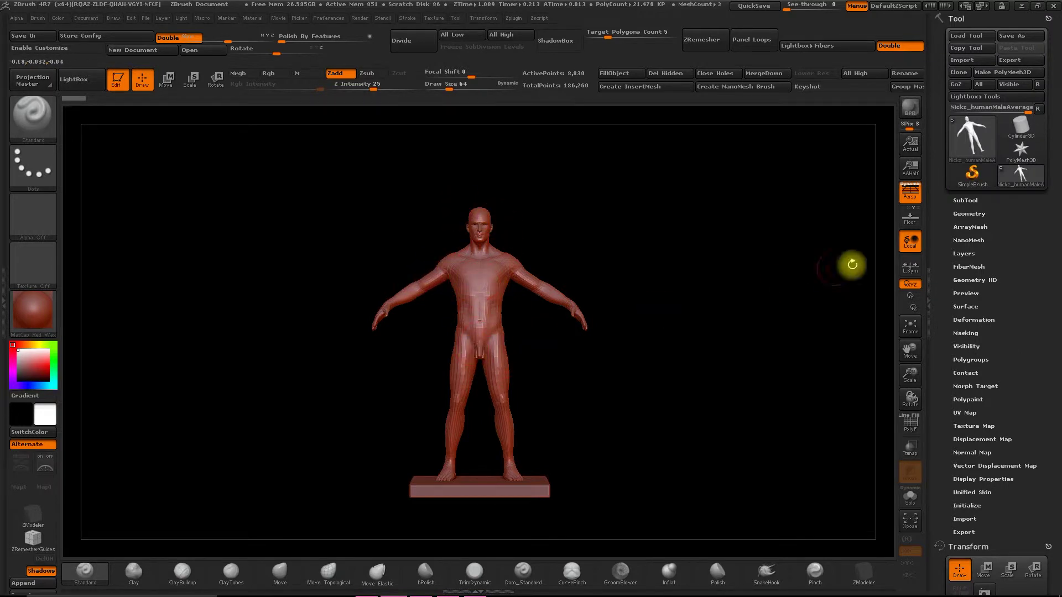
Step: Delete the skull, EyesOutter, EyesInner_Color and floor subtools, then enlarge and centre the body
click(965, 200)
click(990, 238)
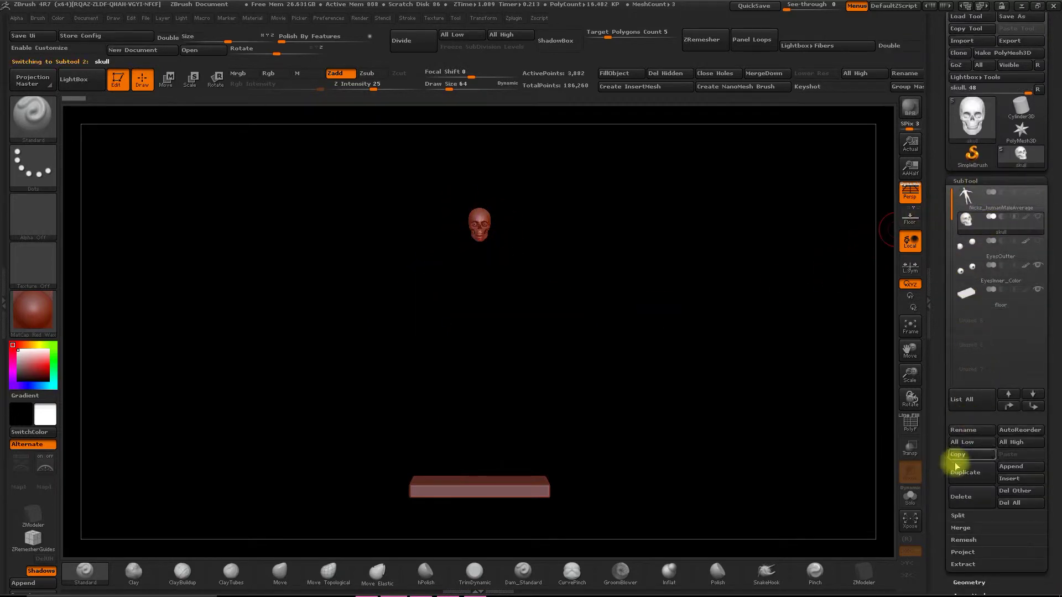
click(961, 500)
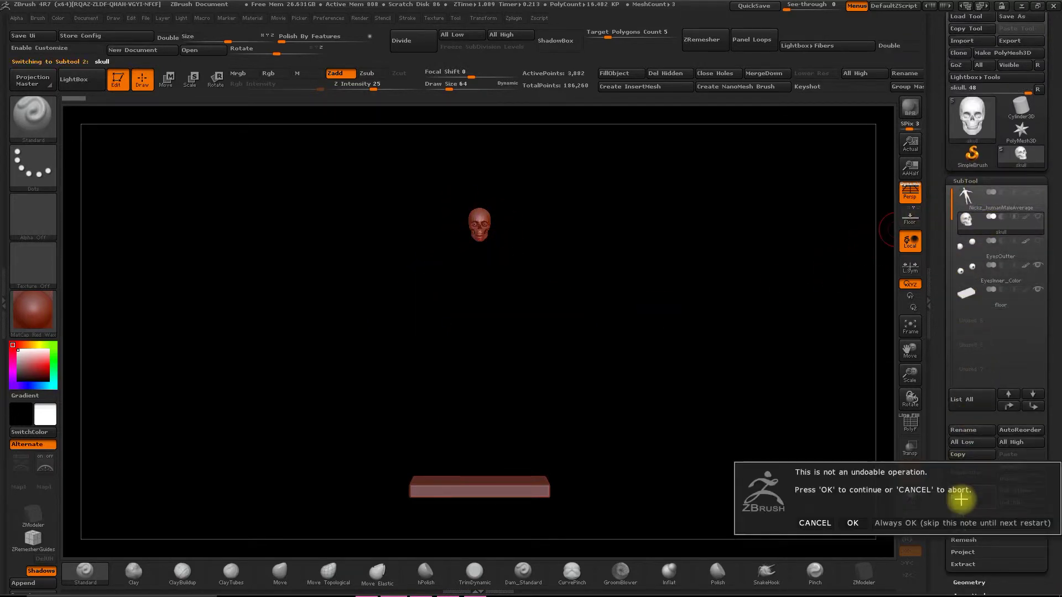
click(853, 522)
click(967, 495)
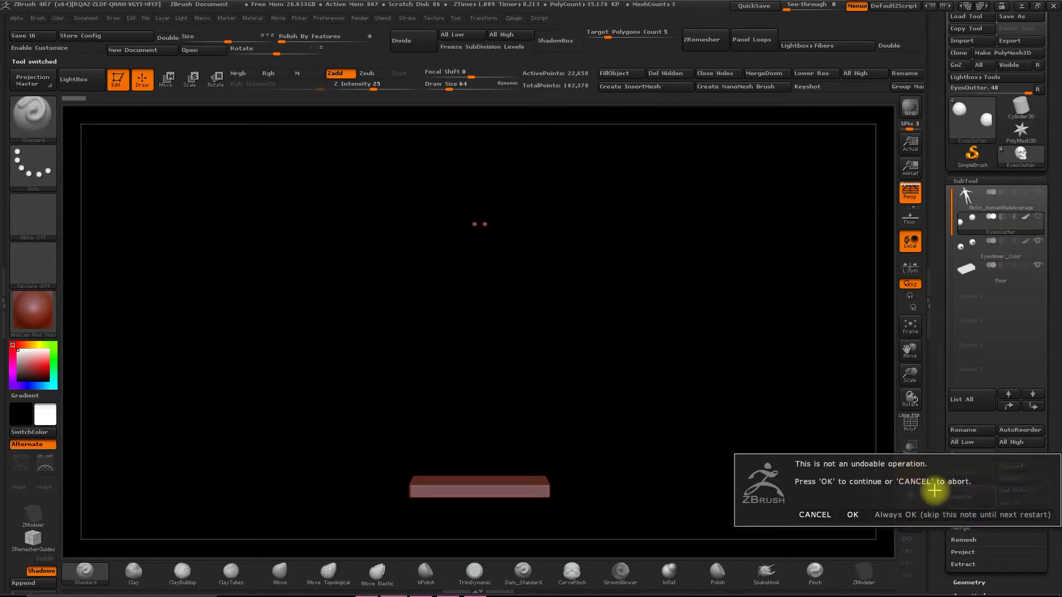
click(850, 515)
click(960, 496)
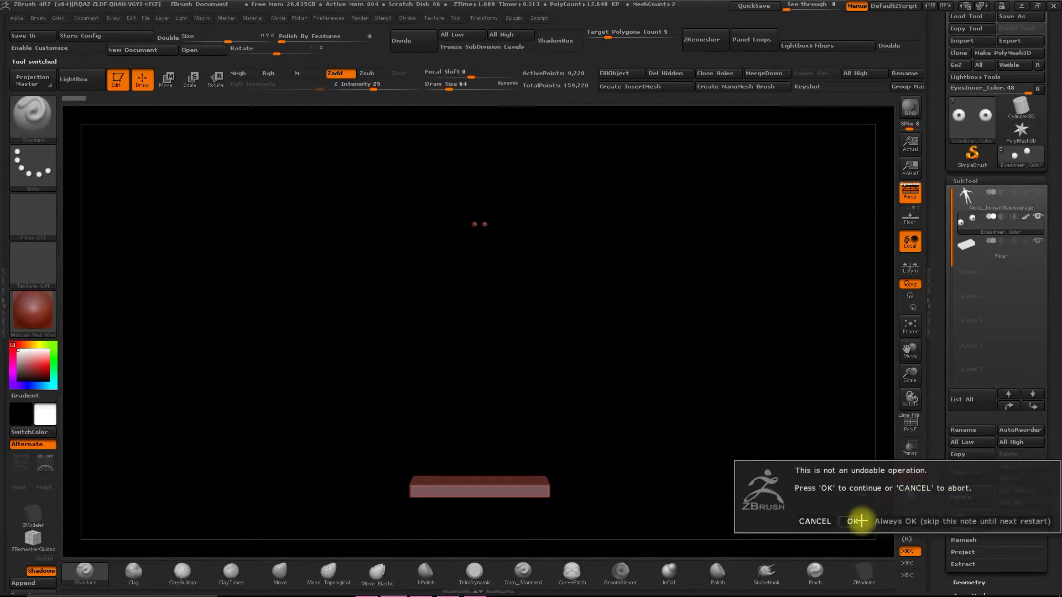
click(857, 516)
click(960, 497)
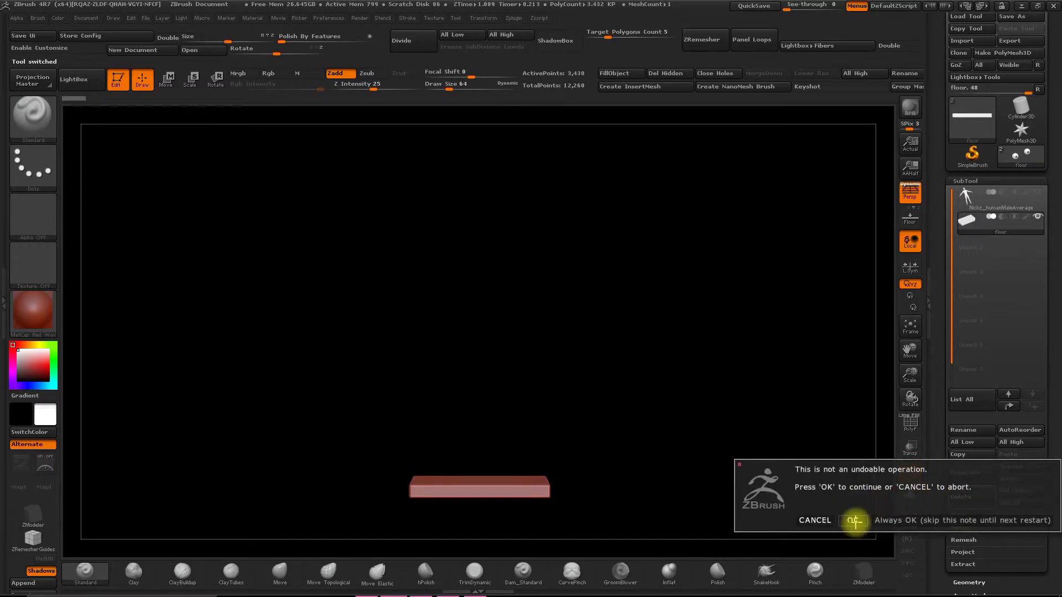
click(854, 520)
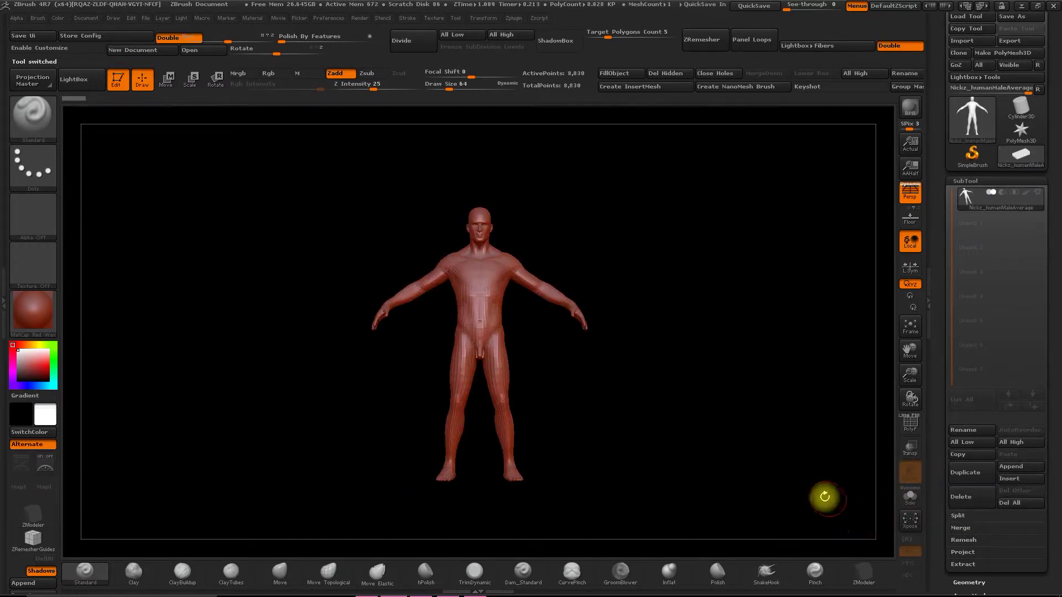
drag(909, 372, 915, 412)
drag(910, 354, 870, 350)
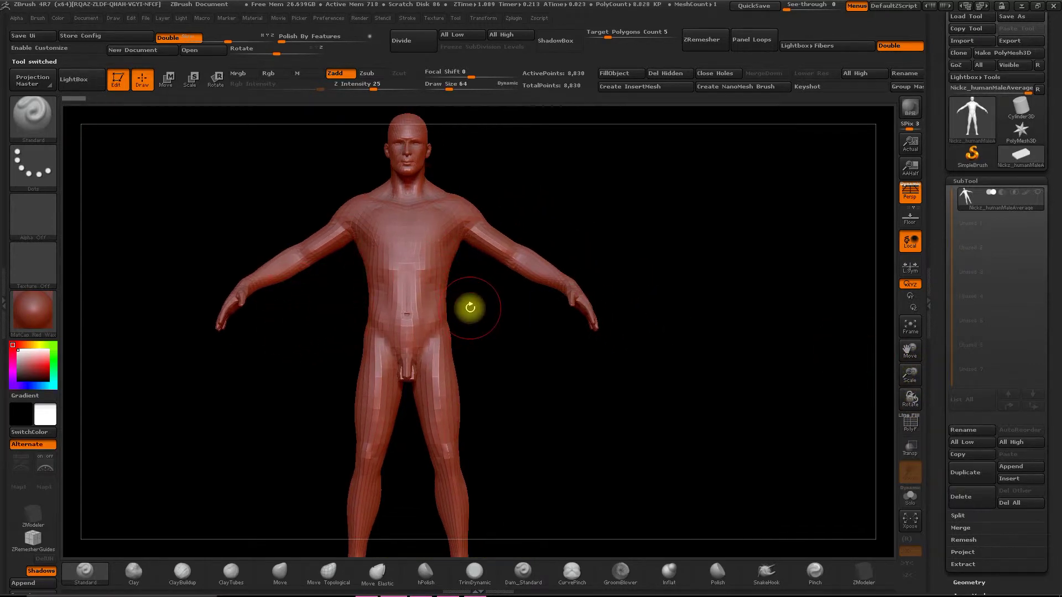
Step: Divide the body mesh in Geometry up to SDiv 4 (564,994 points) and reframe the torso
drag(936, 526, 948, 479)
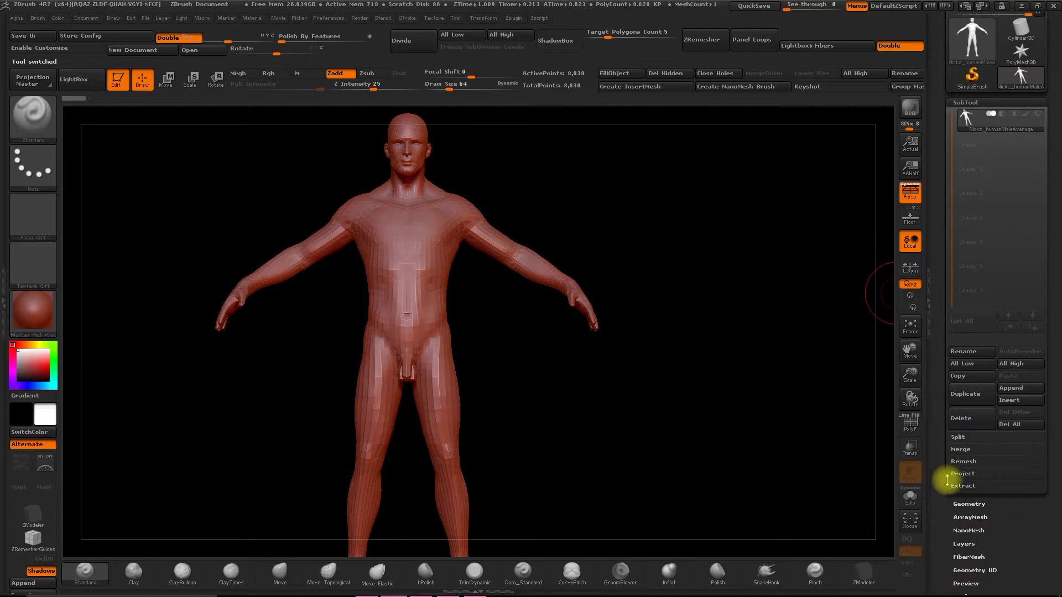
click(966, 504)
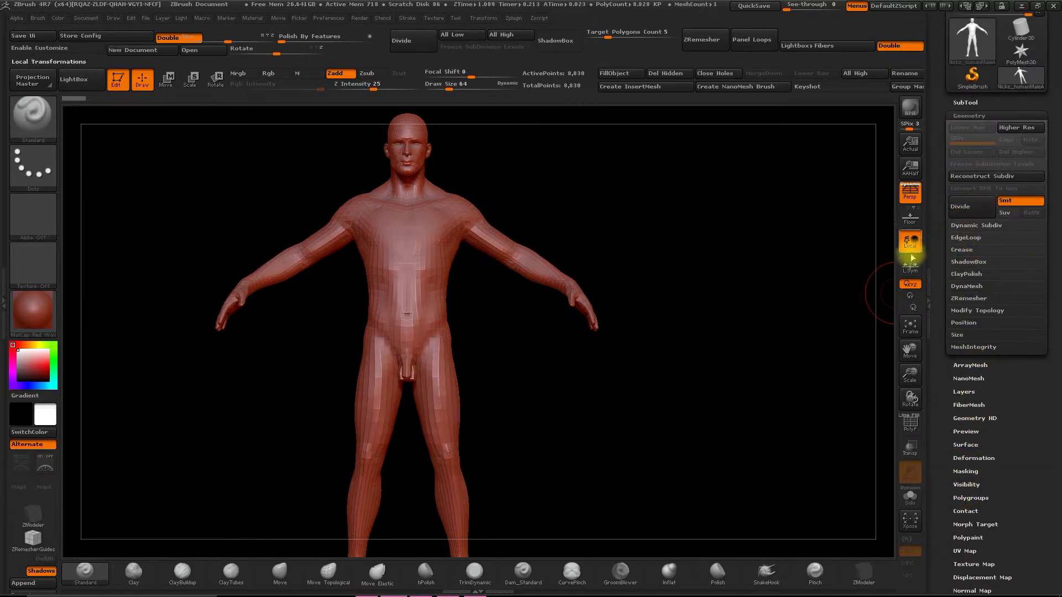
click(962, 211)
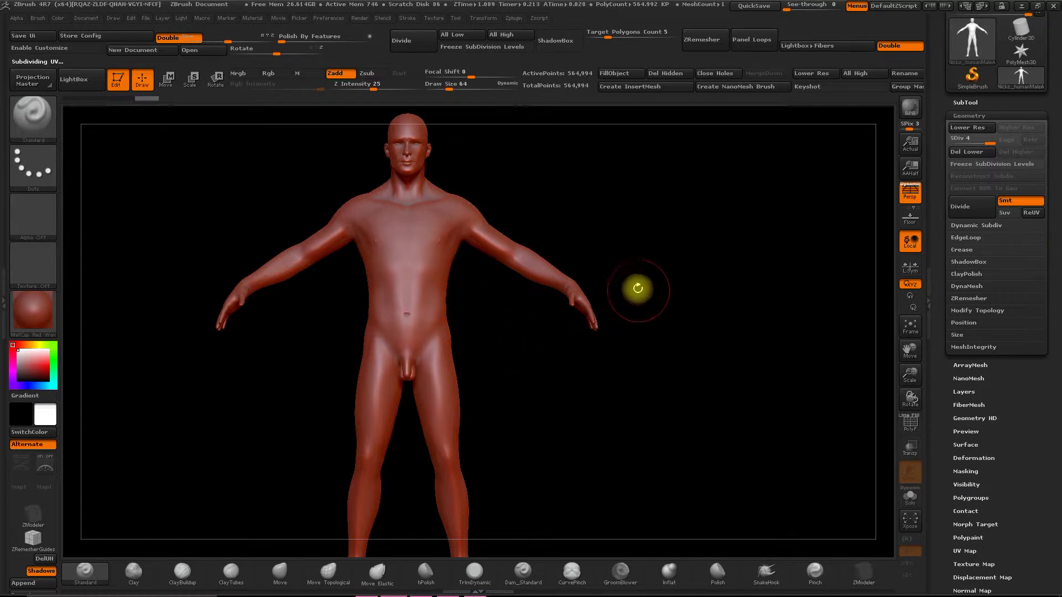
alt+drag(633, 287, 678, 303)
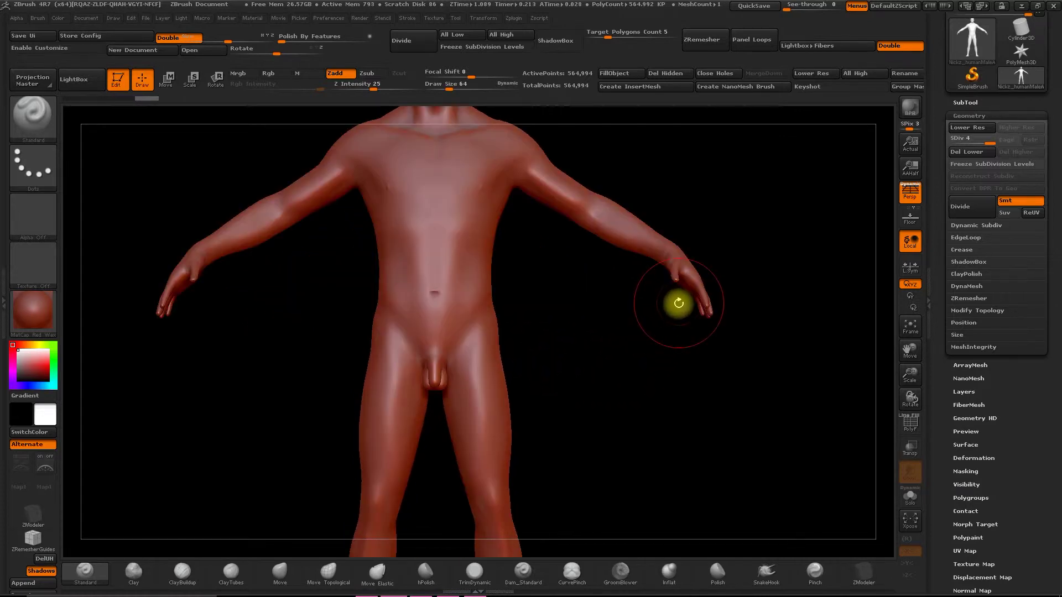
drag(689, 238, 564, 339)
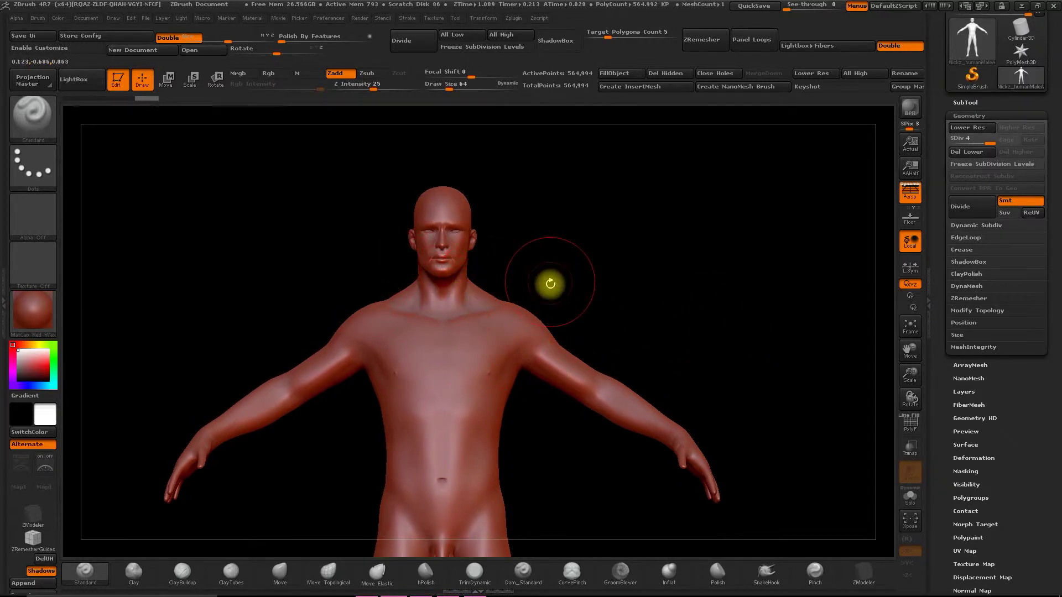
mouse_move(633, 306)
mouse_down()
mouse_move(671, 299)
mouse_move(671, 266)
mouse_move(688, 298)
mouse_up()
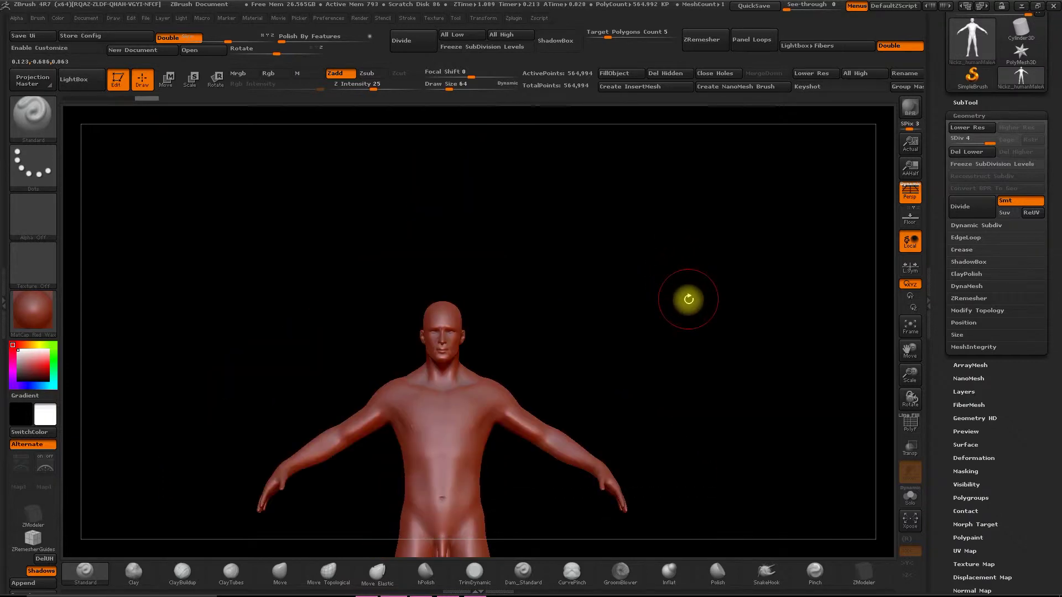
drag(907, 356, 891, 299)
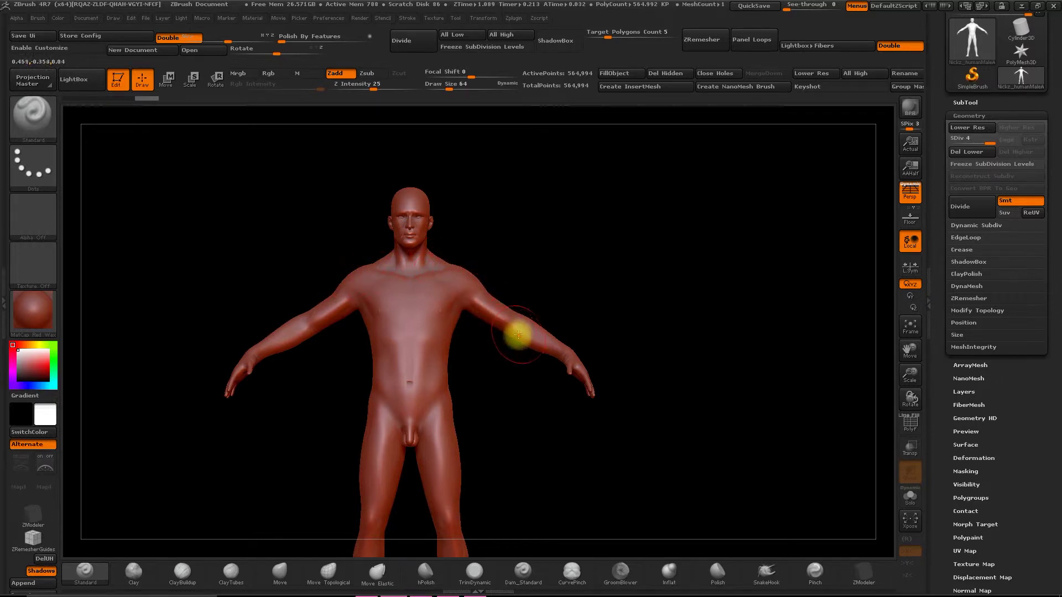
Step: Choose lasso-style masking and zoom in on the figure's shoulders
click(502, 333)
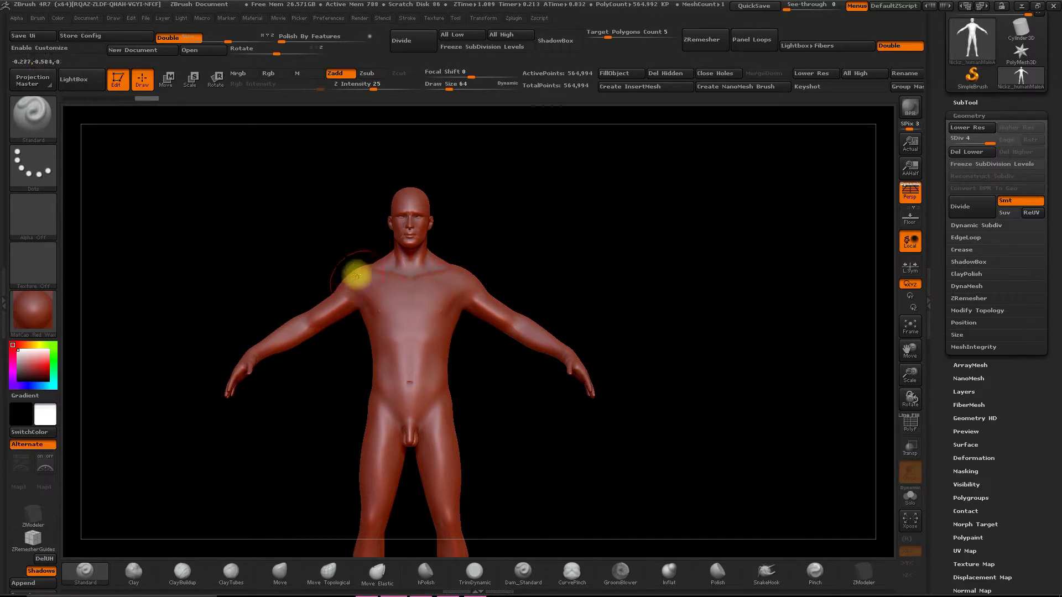
key(ctrl)
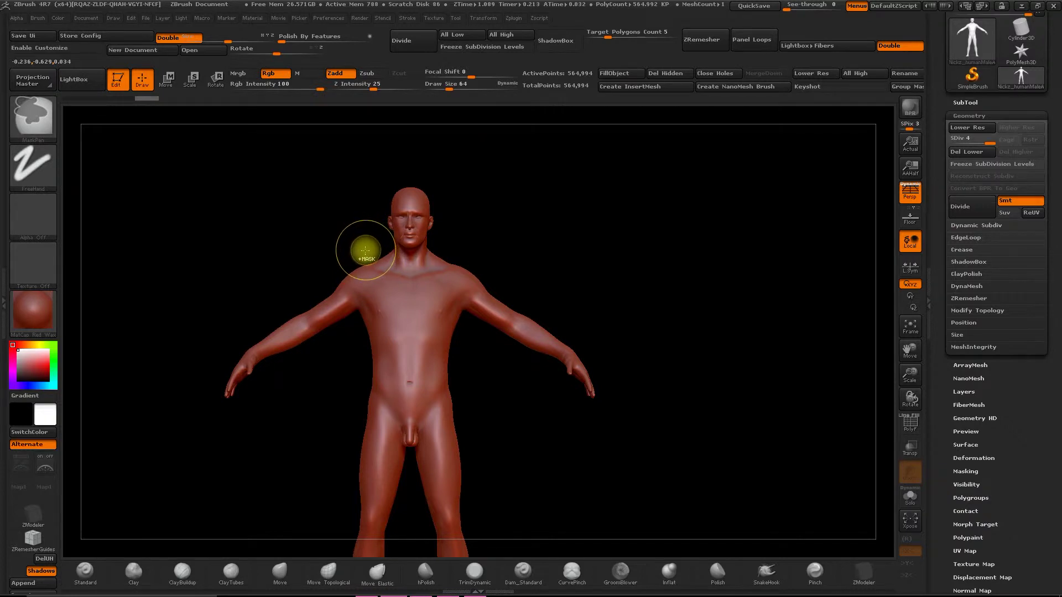
click(40, 124)
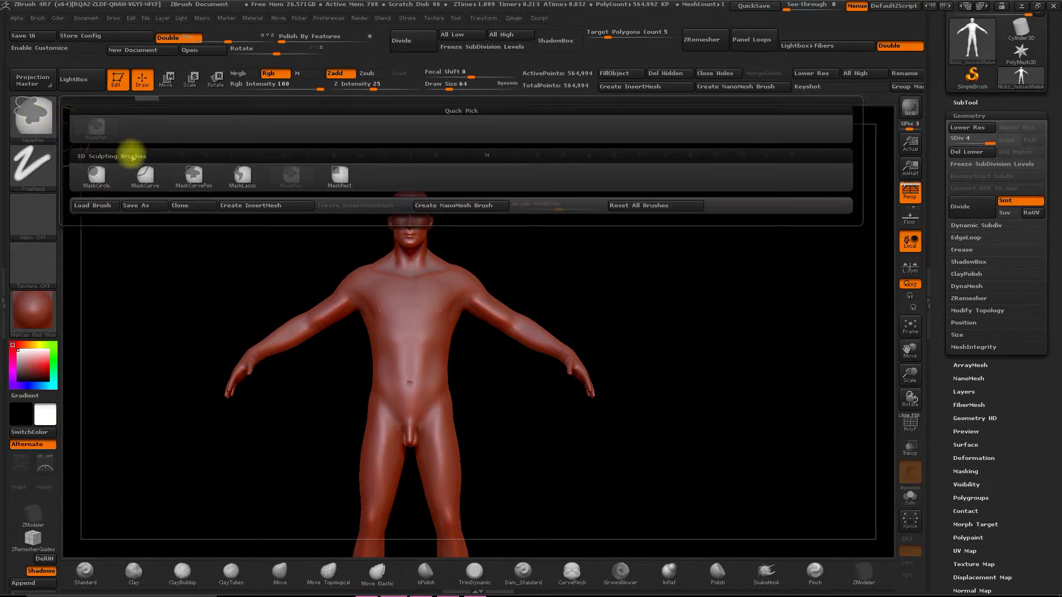
click(241, 178)
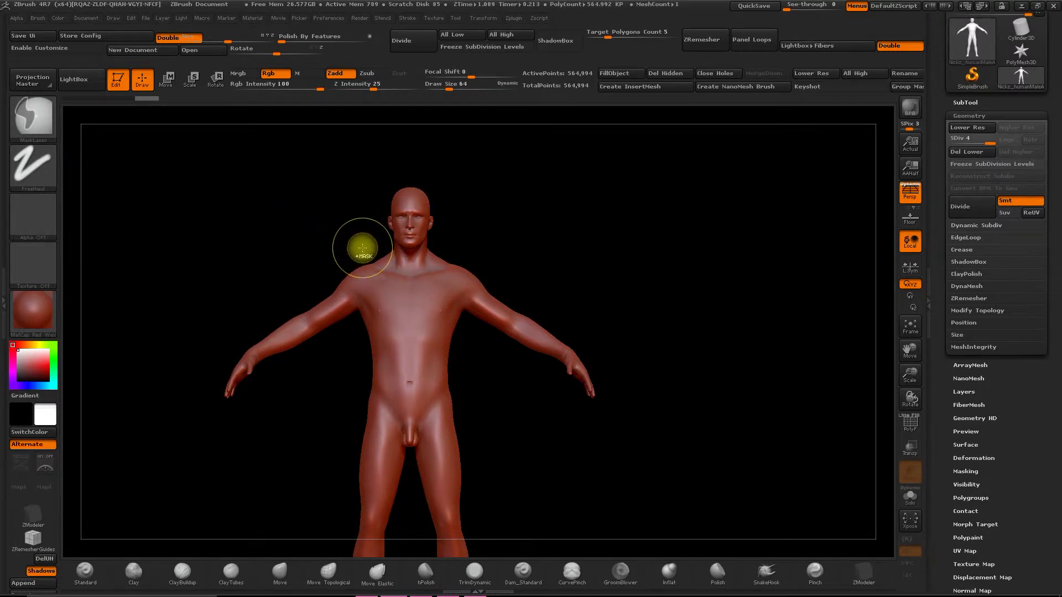
key(ctrl)
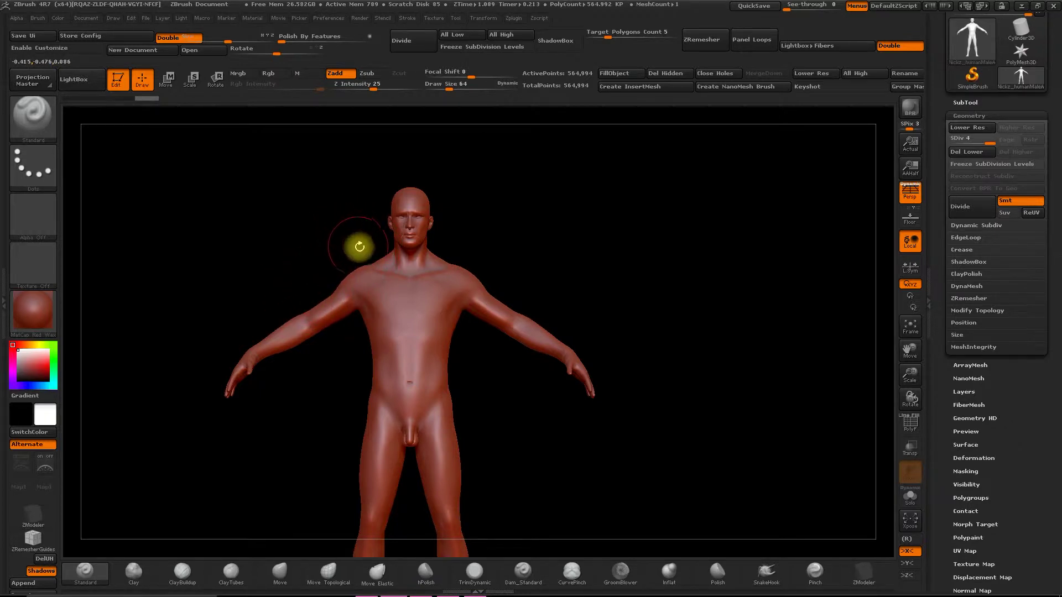
drag(918, 366, 913, 387)
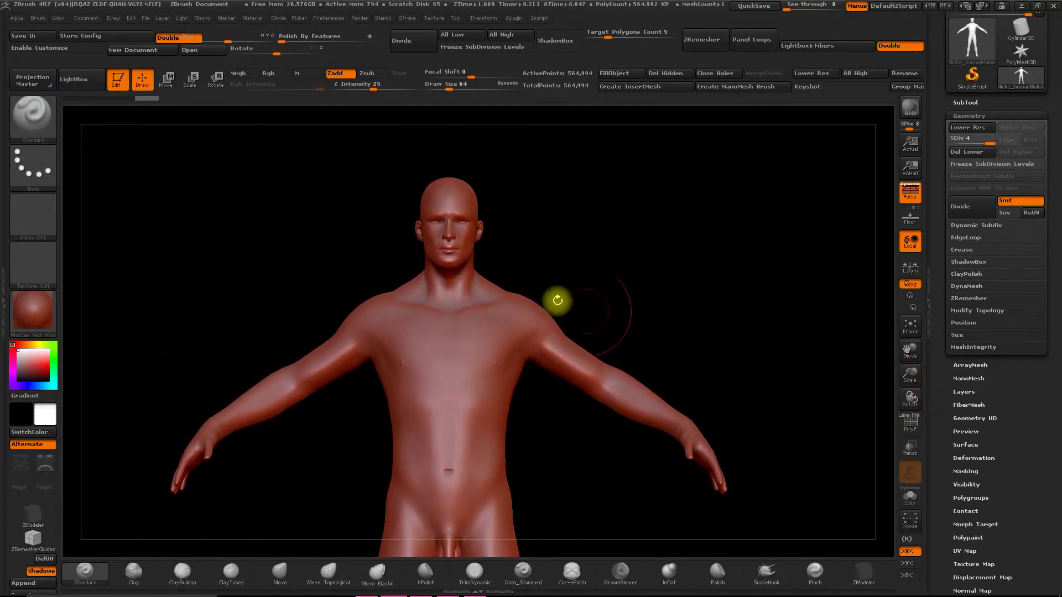
key(ctrl)
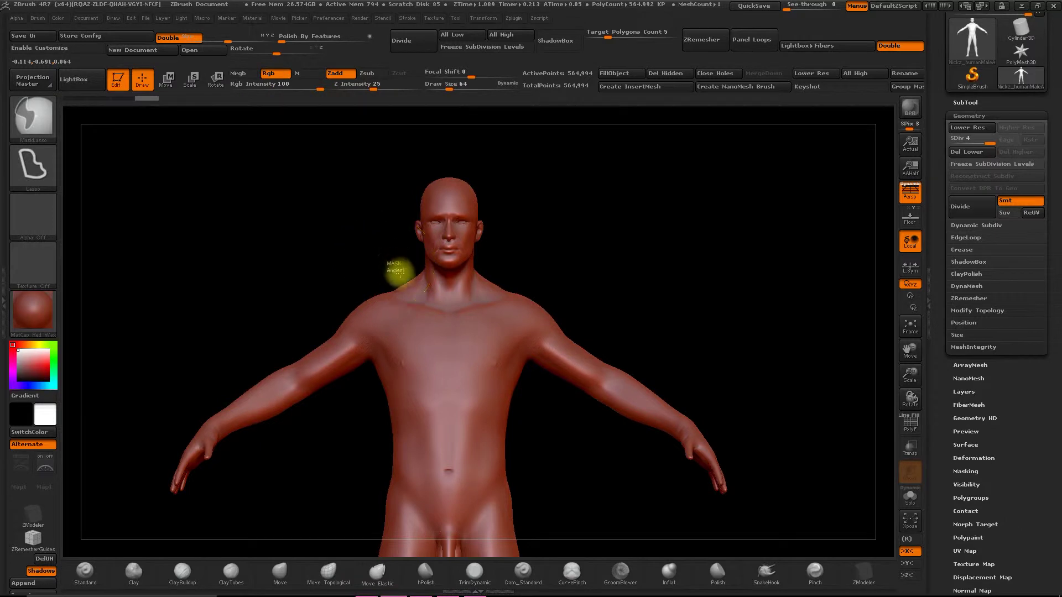
Step: Lasso-mask both shoulders symmetrically with MaskLasso, undoing an accidental mask clear
mouse_move(380, 331)
ctrl+mouse_down()
mouse_move(337, 346)
mouse_move(298, 323)
ctrl+mouse_up()
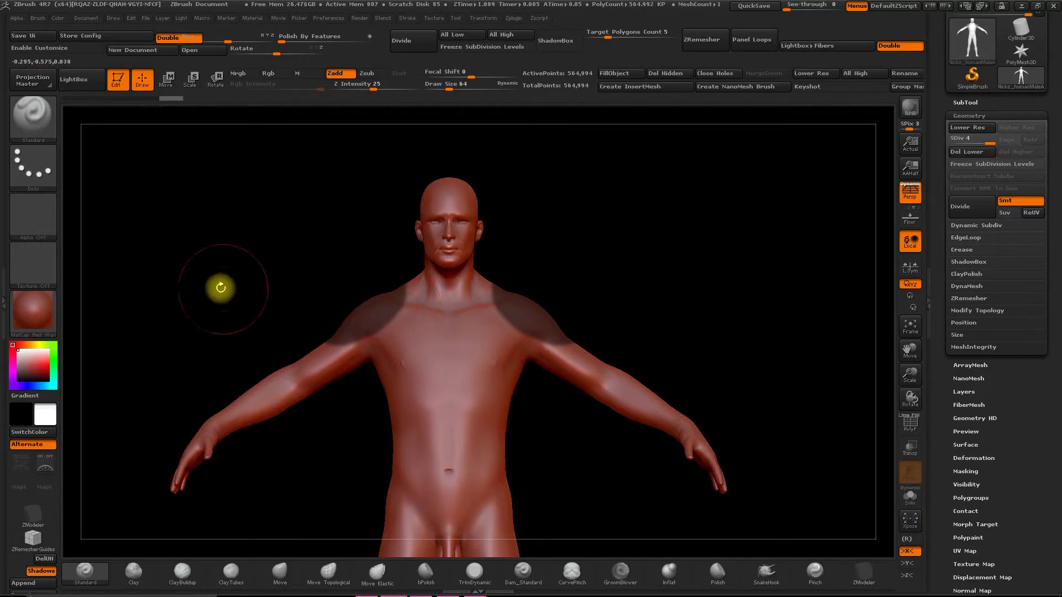
ctrl+click(43, 126)
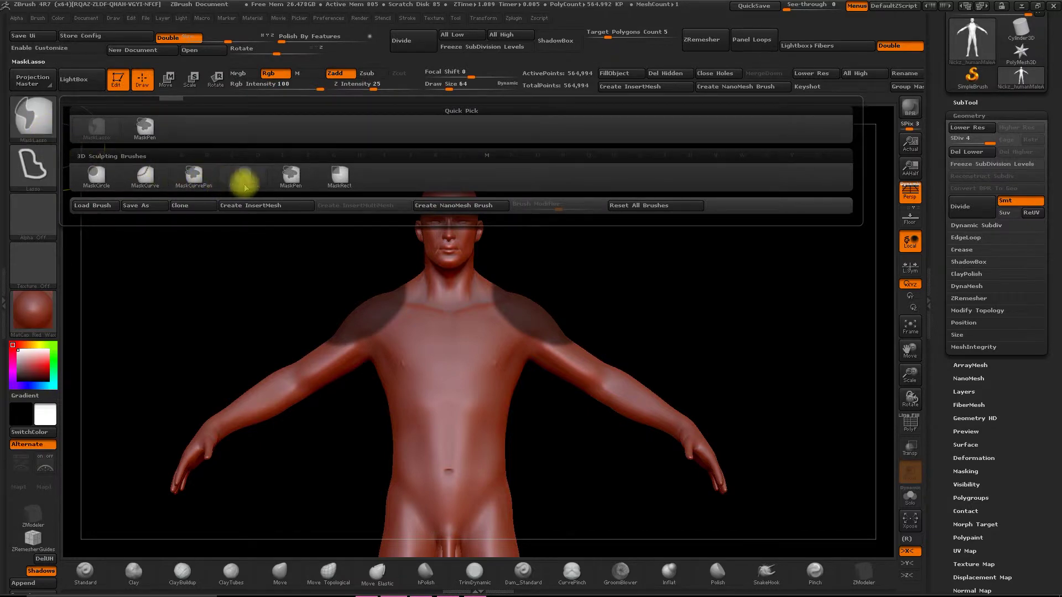
mouse_move(245, 183)
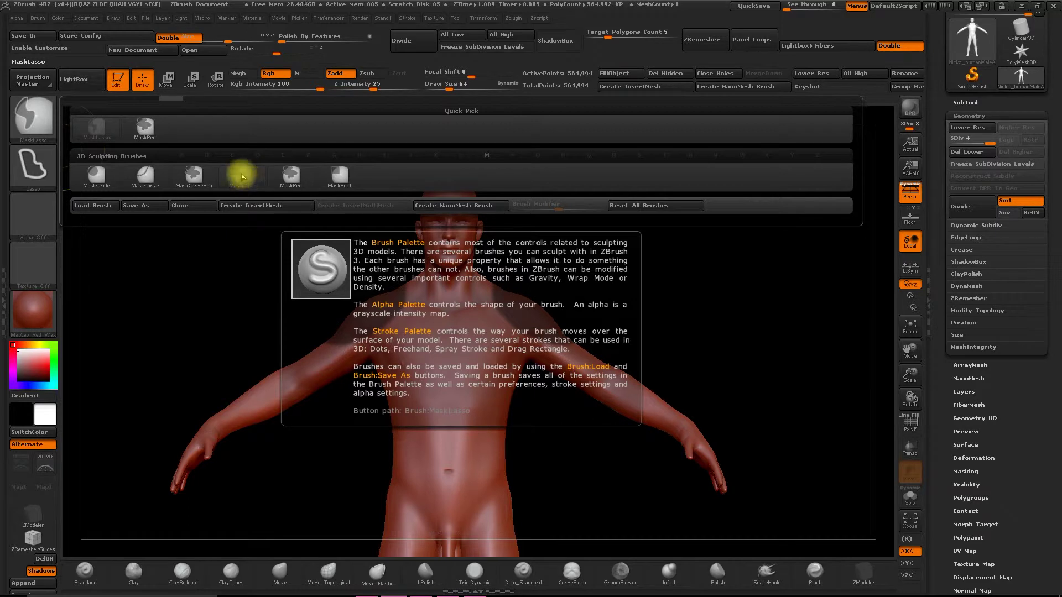
click(241, 183)
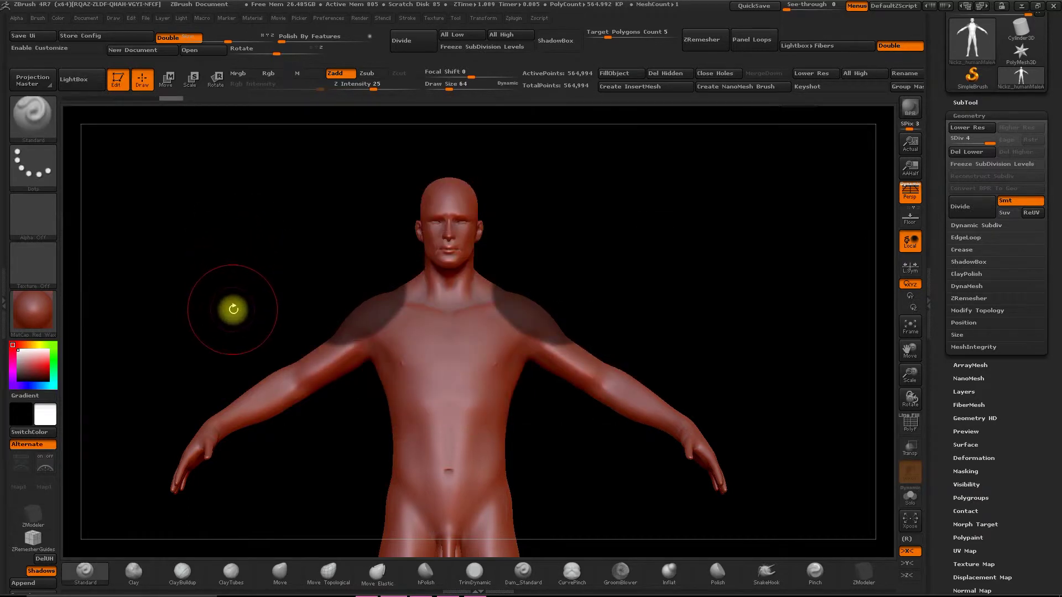
key(ctrl)
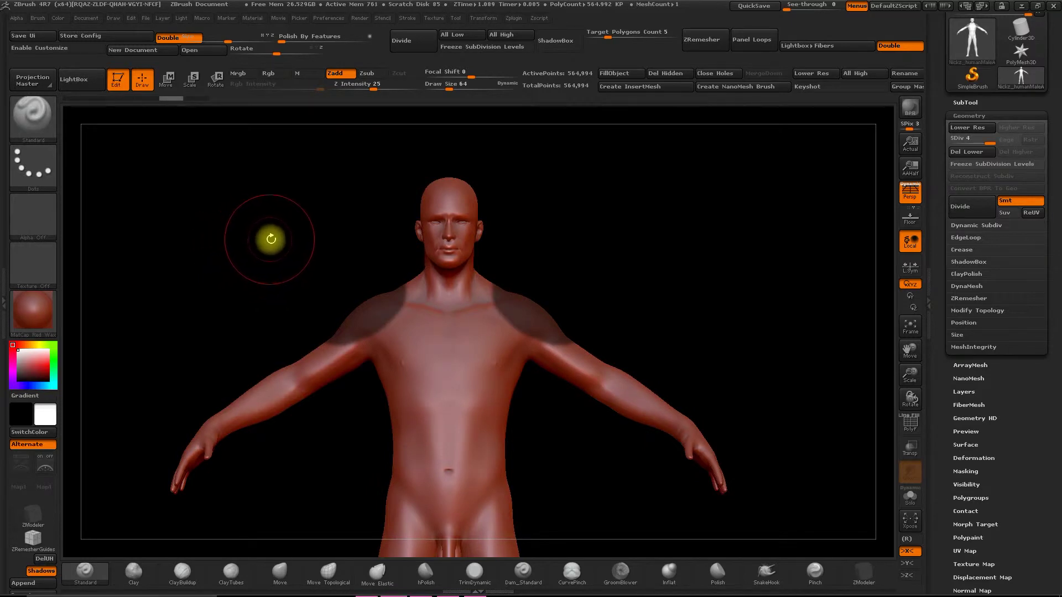
key(ctrl)
ctrl+drag(249, 266, 254, 260)
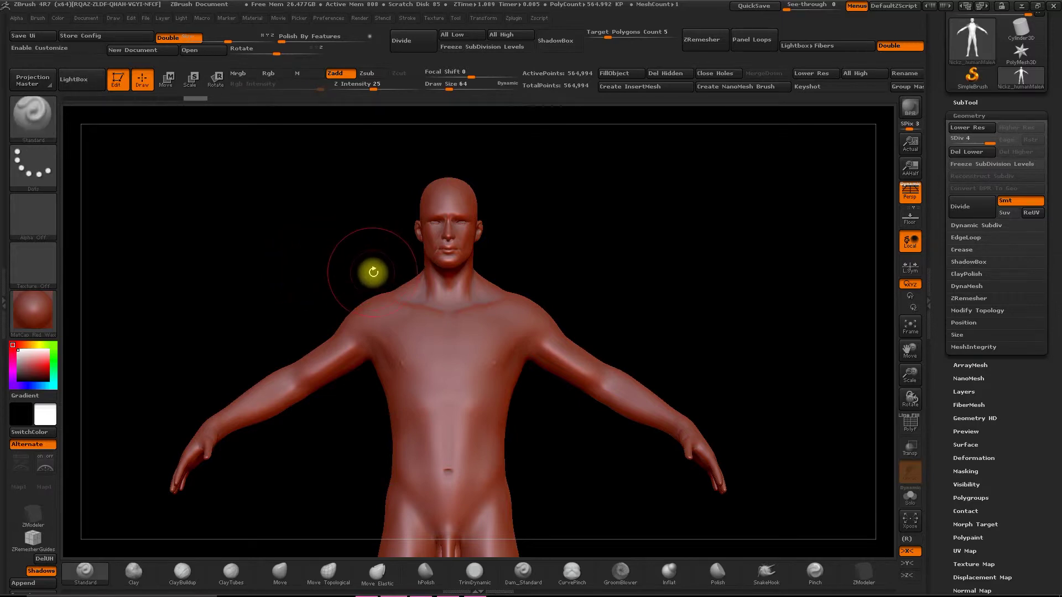
key(ctrl+z)
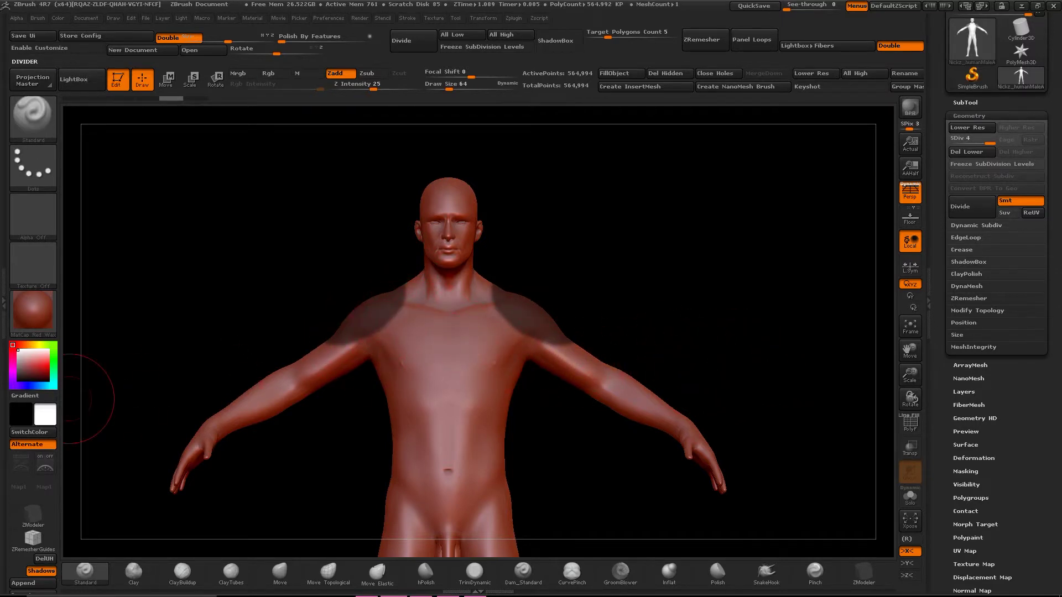
Step: Preview extracting the masked shoulders and check the Thick value of 0.02
click(965, 102)
click(963, 485)
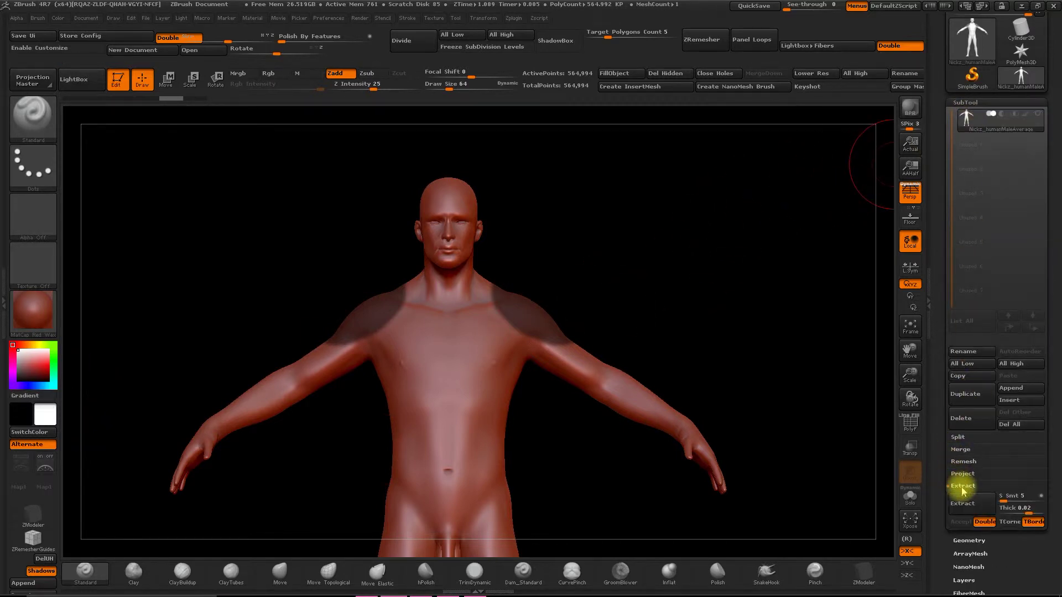
click(961, 512)
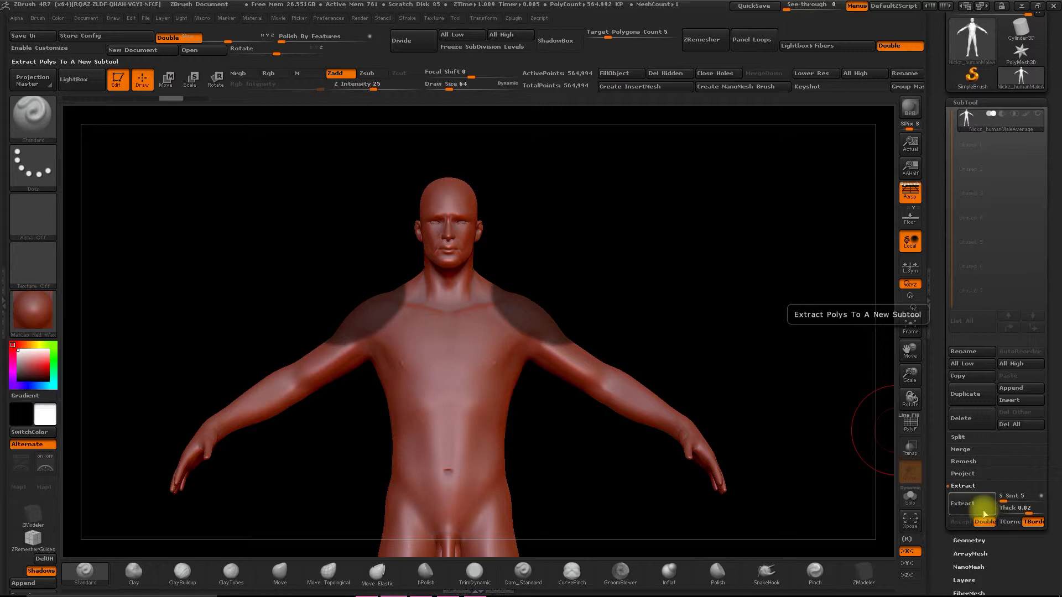
key(ctrl)
click(1010, 507)
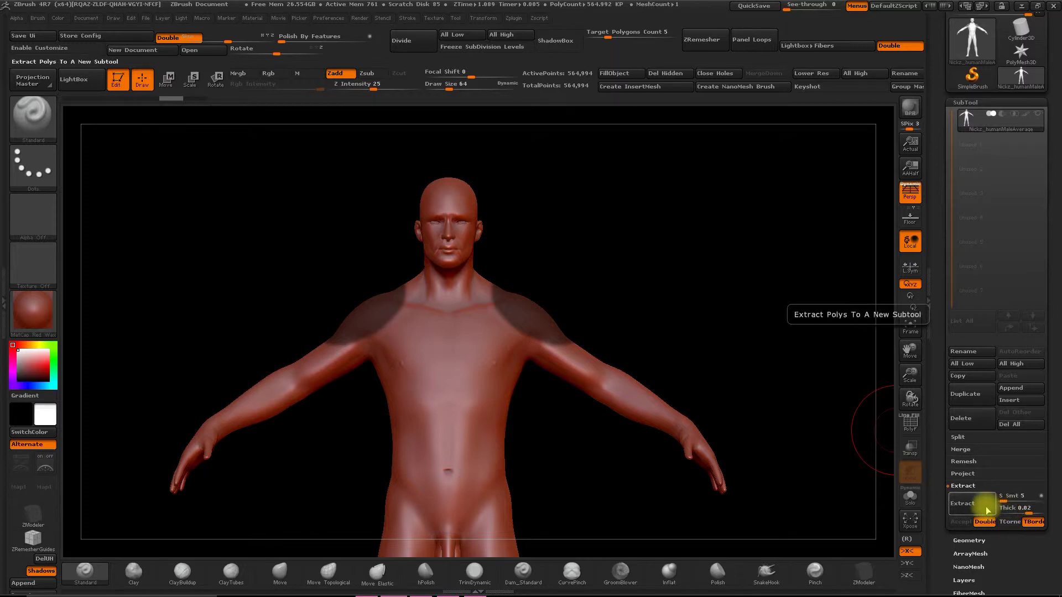
key(ctrl)
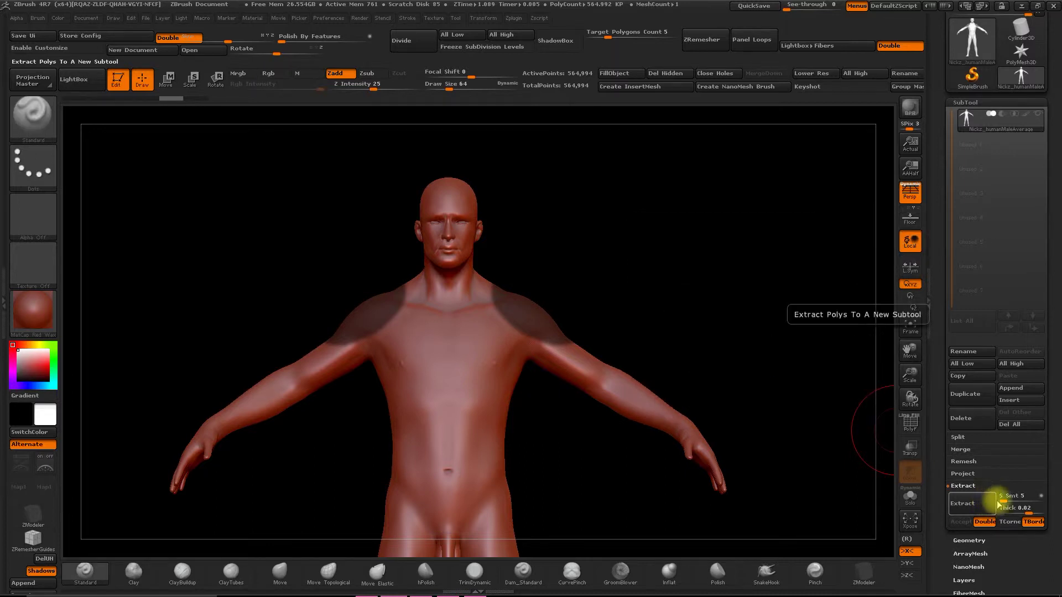
click(1001, 512)
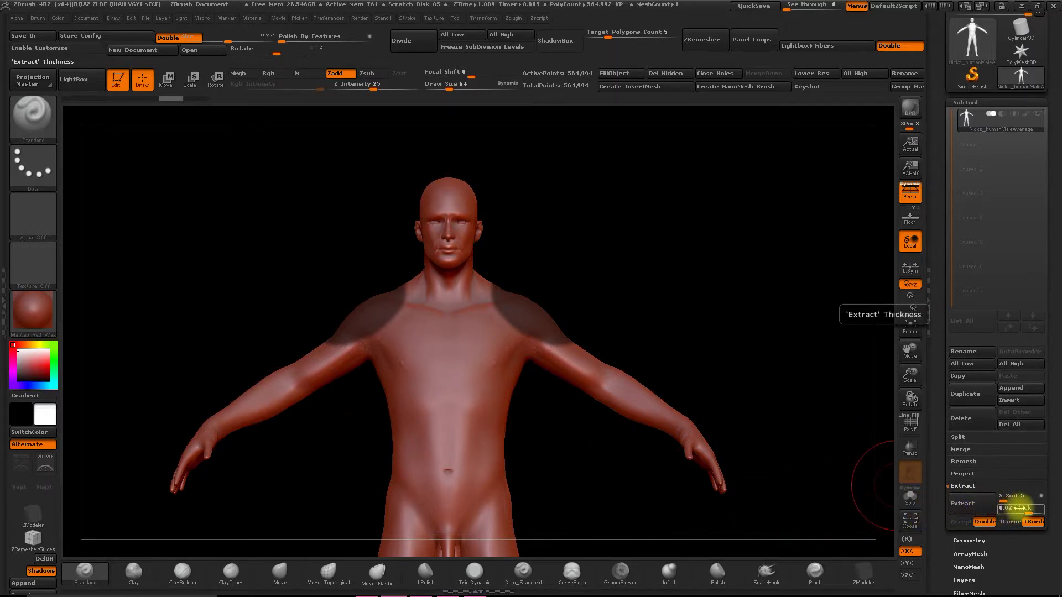
key(ctrl)
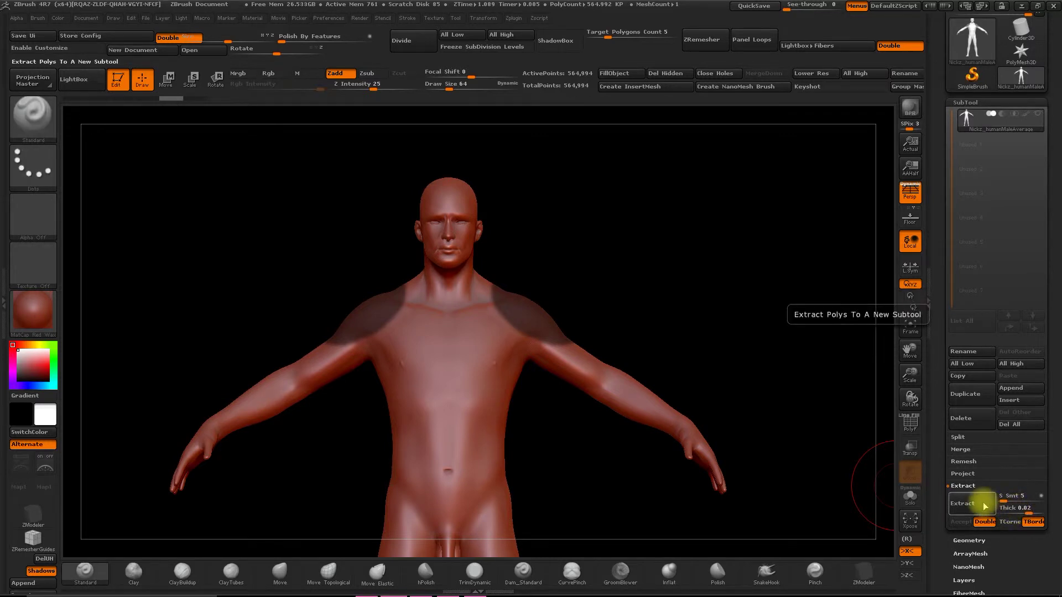
Step: Extract the shoulder shells at Thick 0.02 and accept them as subtool Extract1
click(977, 507)
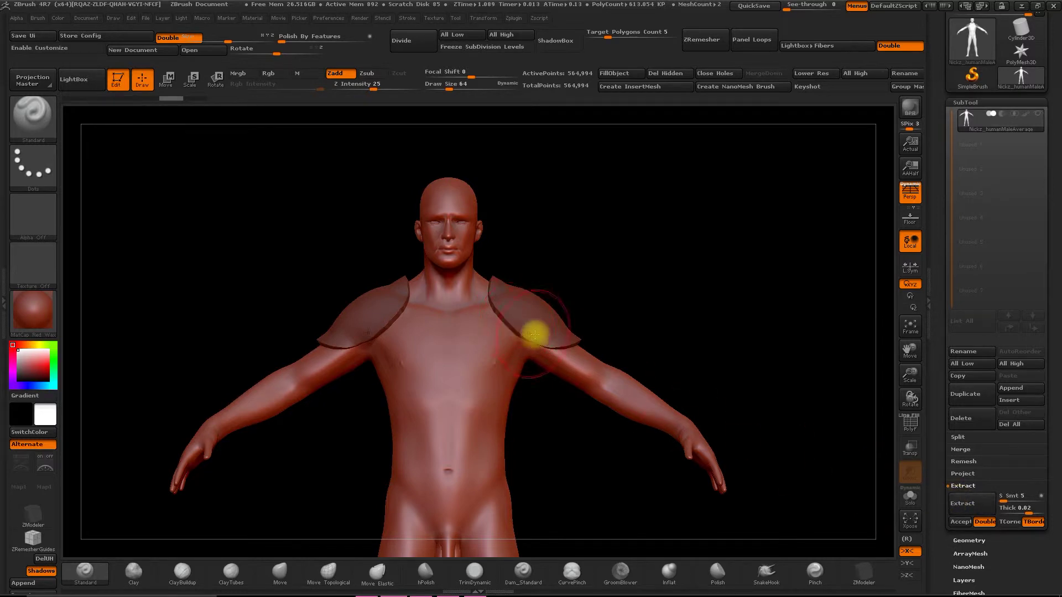
drag(666, 320, 658, 334)
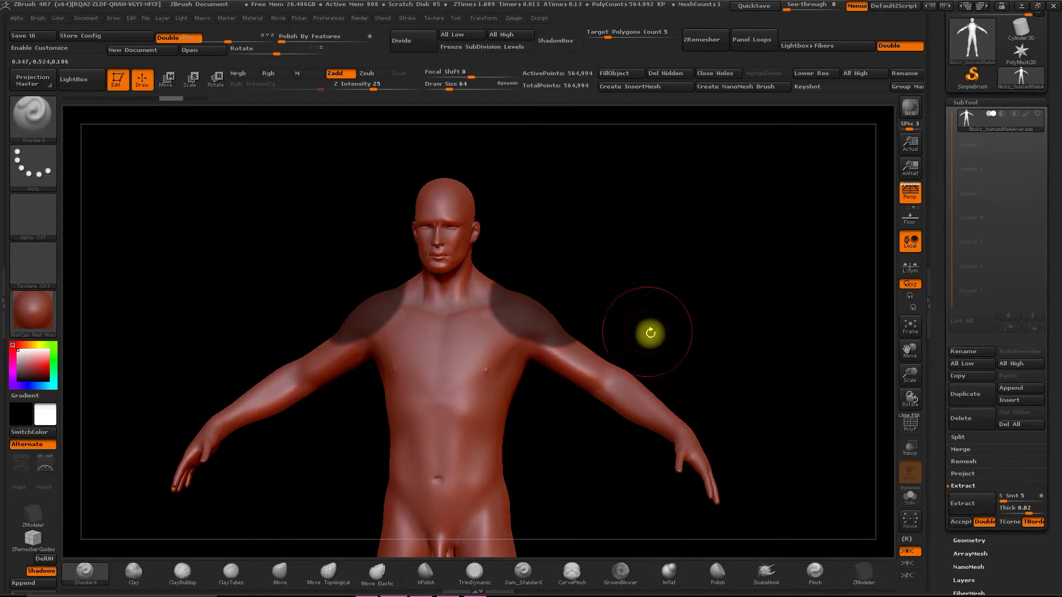
click(964, 503)
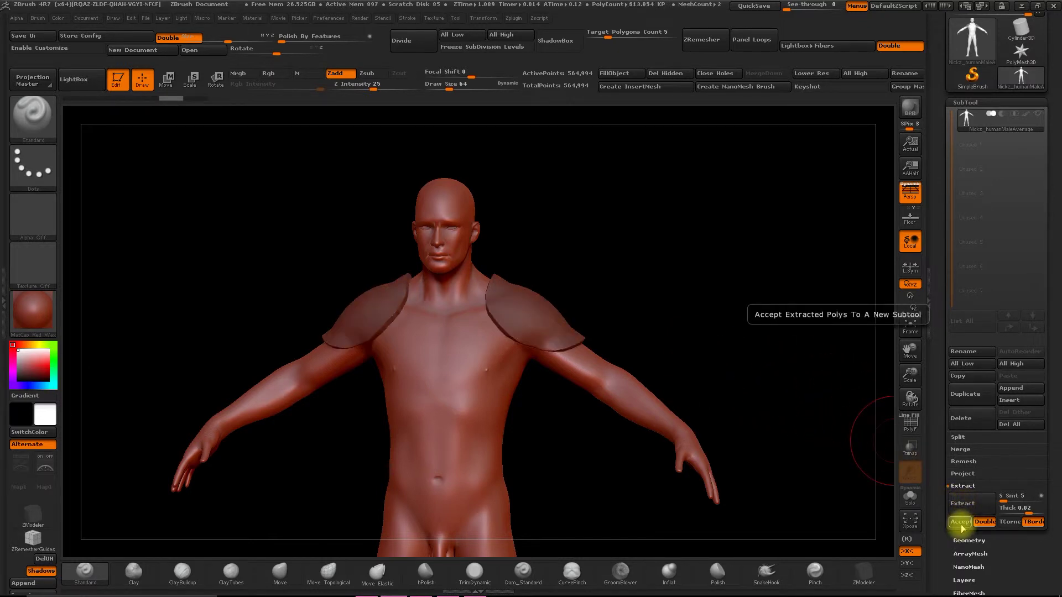
click(960, 522)
drag(735, 306, 722, 292)
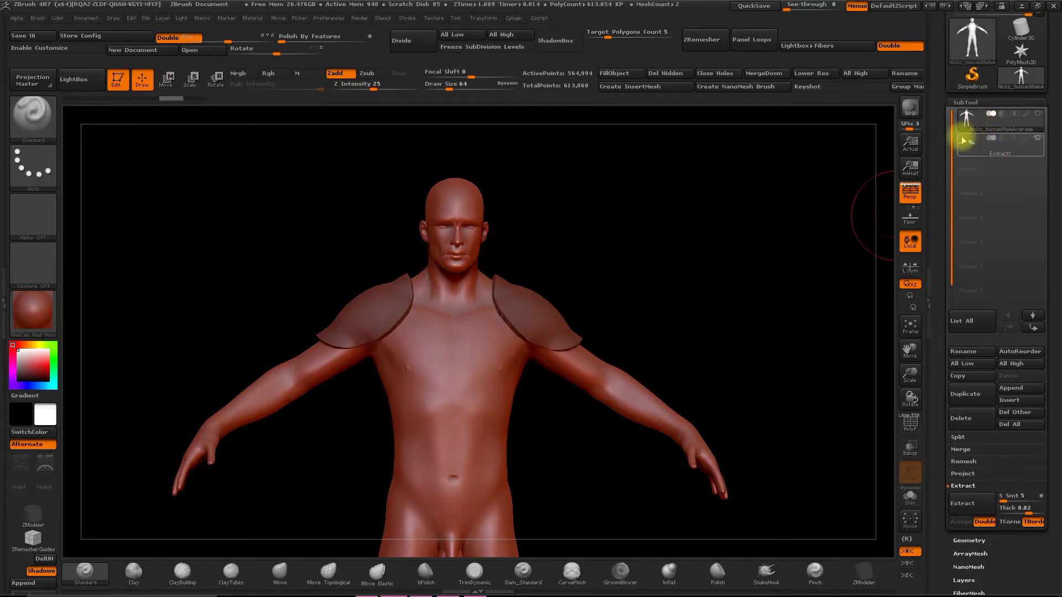
mouse_move(962, 150)
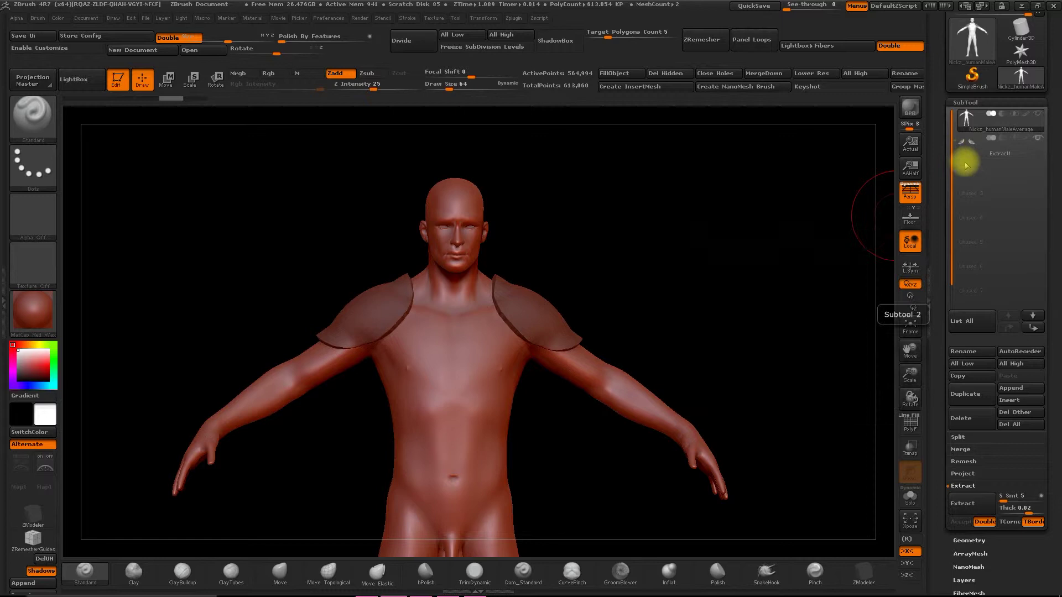
Step: Select Extract1, clear its mask, and turn on Solo to isolate the shoulder pads
click(975, 155)
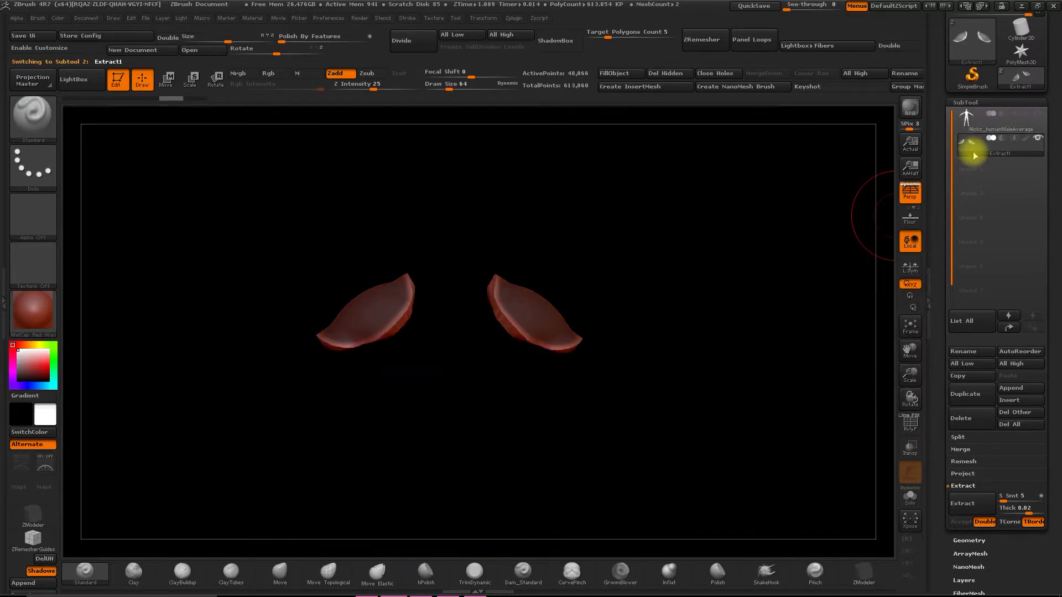
key(ctrl)
ctrl+drag(724, 308, 749, 351)
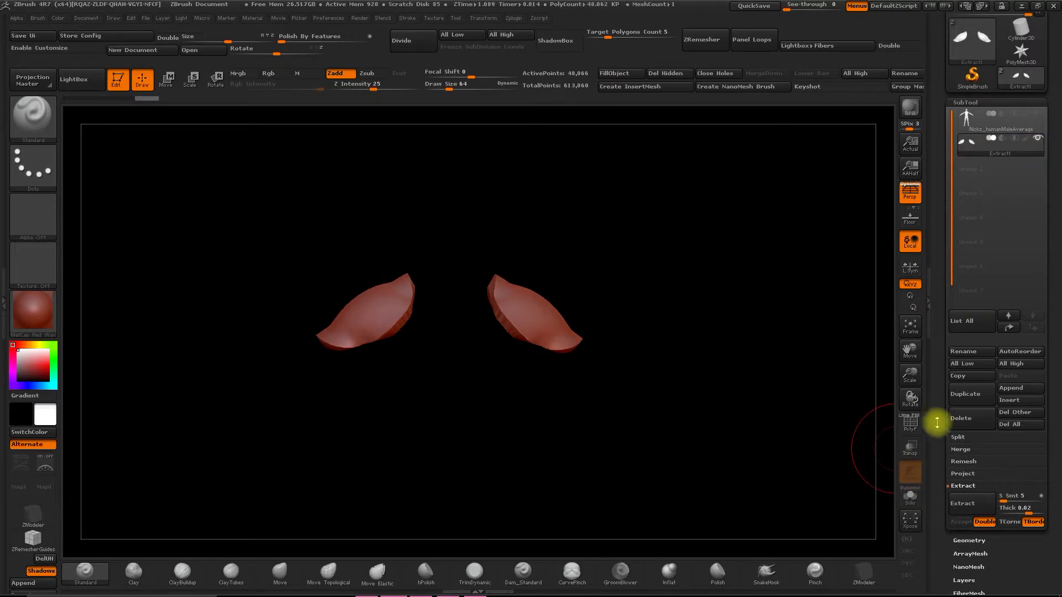
click(911, 498)
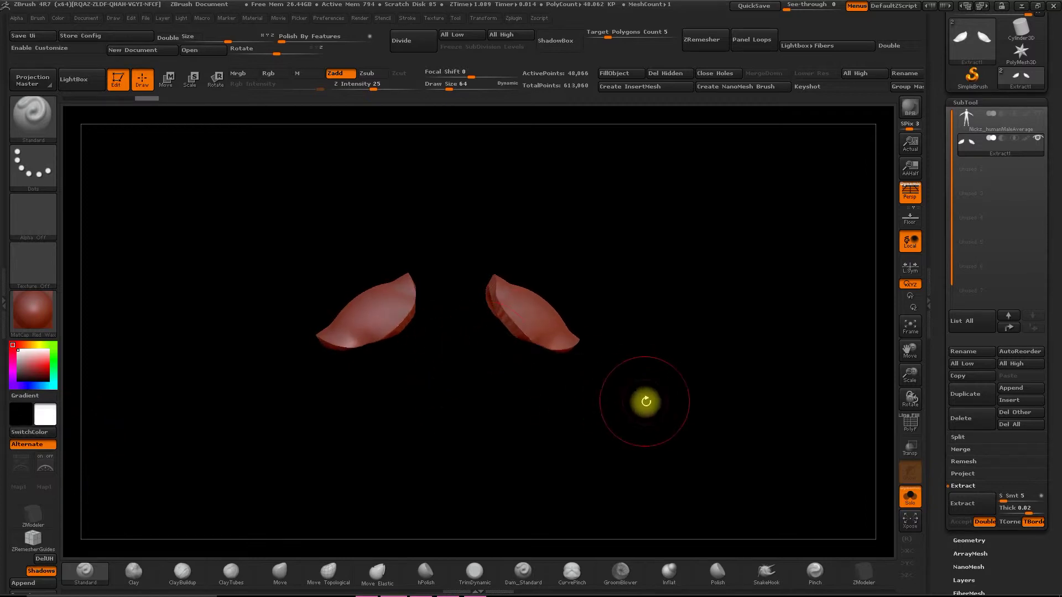
Step: Turn on PolyF wireframe and Double-sided display for the shoulder pads
click(907, 432)
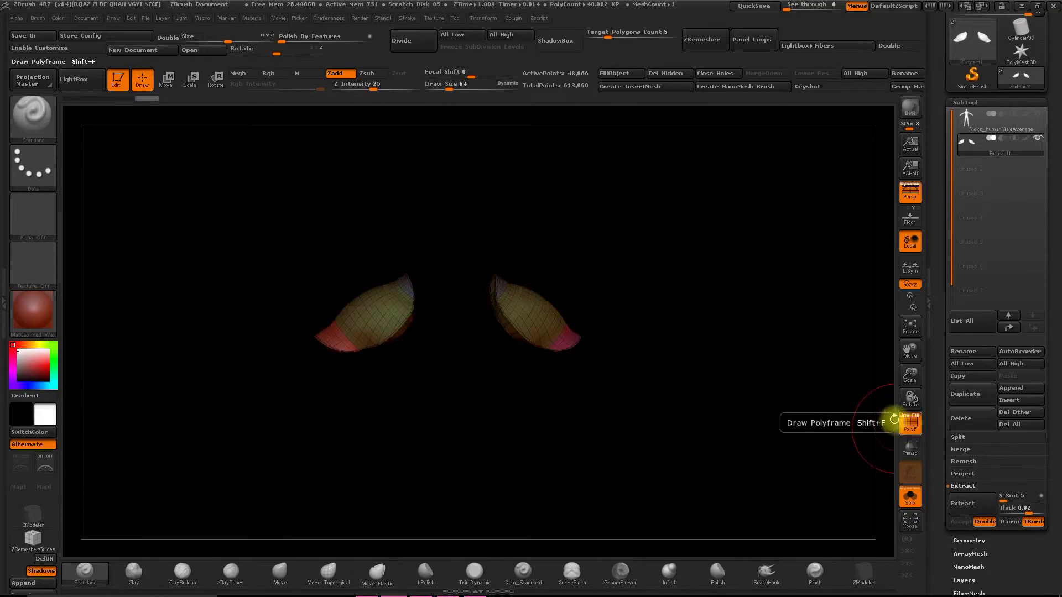
drag(569, 287, 615, 269)
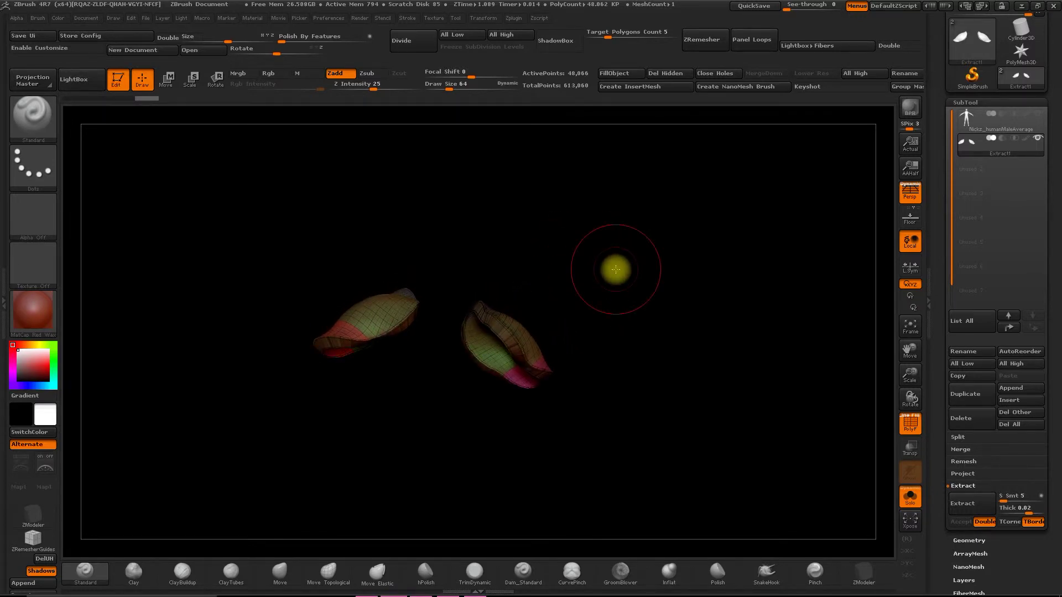
drag(609, 281, 618, 318)
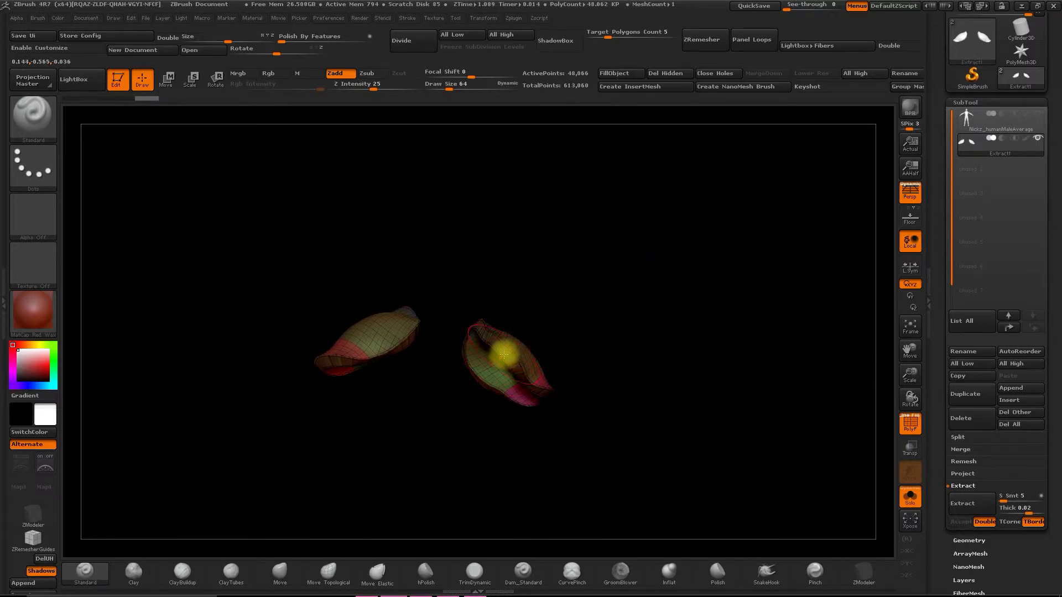
click(889, 47)
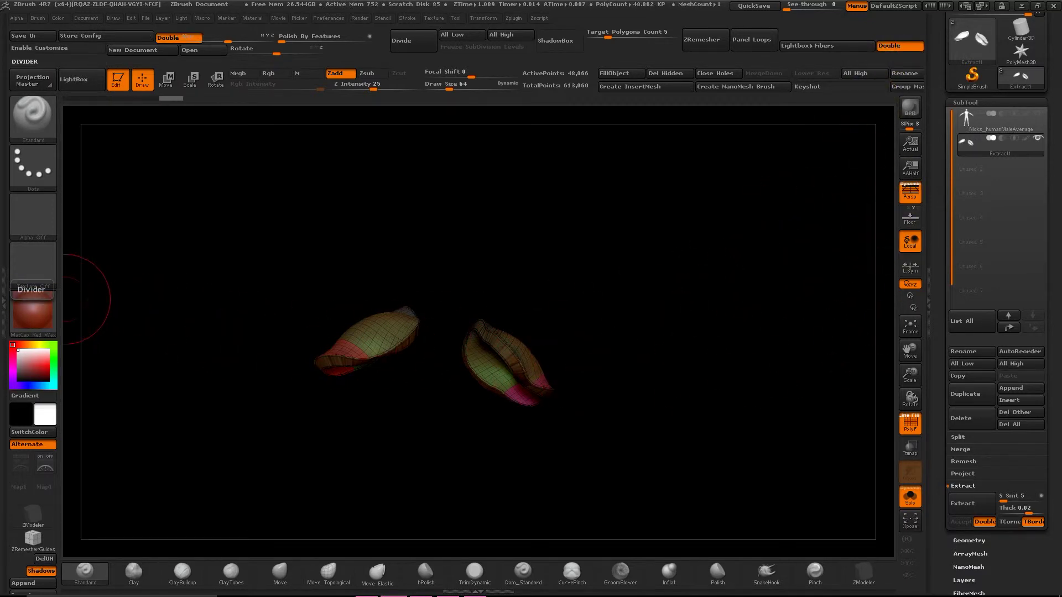
Step: Hide several polygroups on the right and left pads, leaving 24,833 active points
ctrl+shift+click(489, 373)
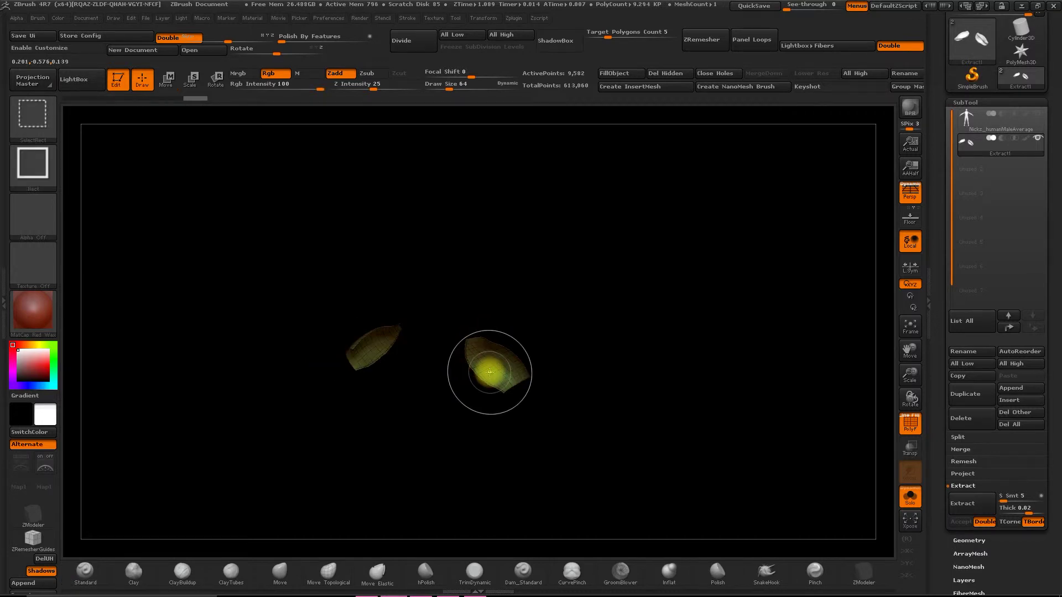
ctrl+shift+click(489, 372)
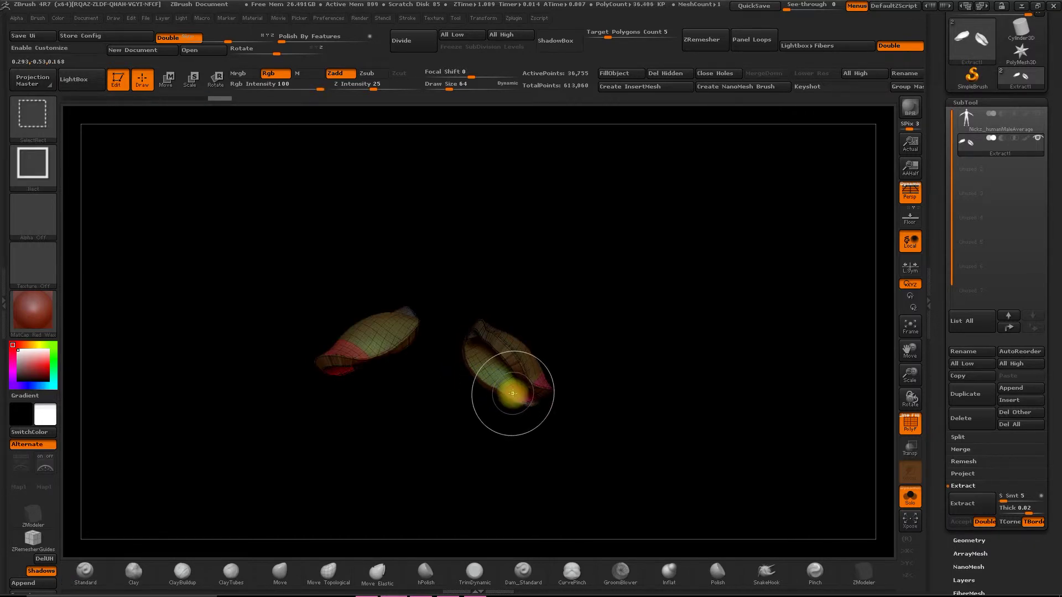
ctrl+shift+click(494, 389)
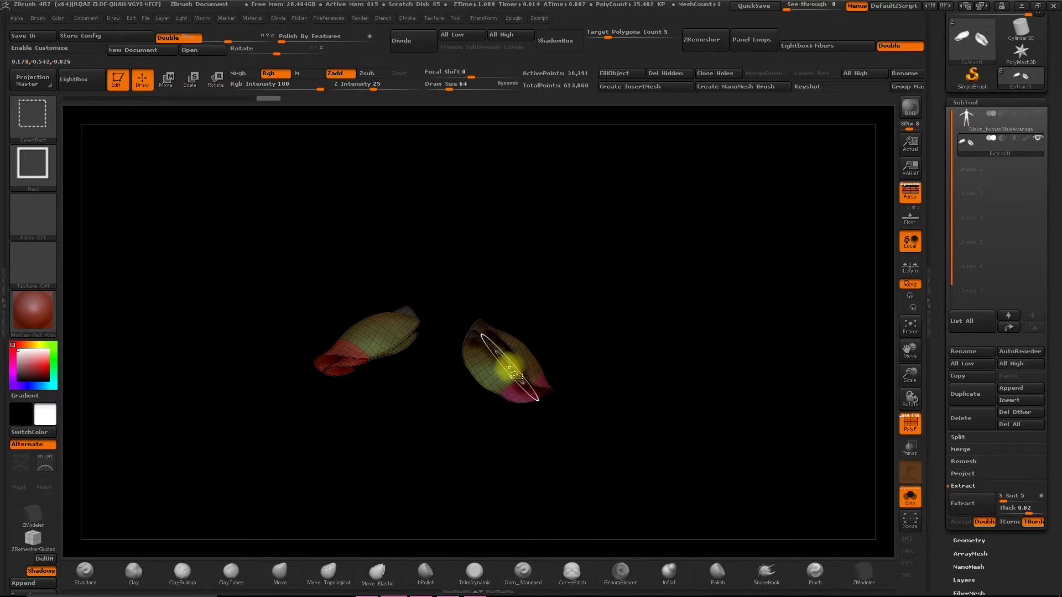
ctrl+shift+click(508, 363)
drag(609, 328, 453, 359)
ctrl+shift+click(381, 376)
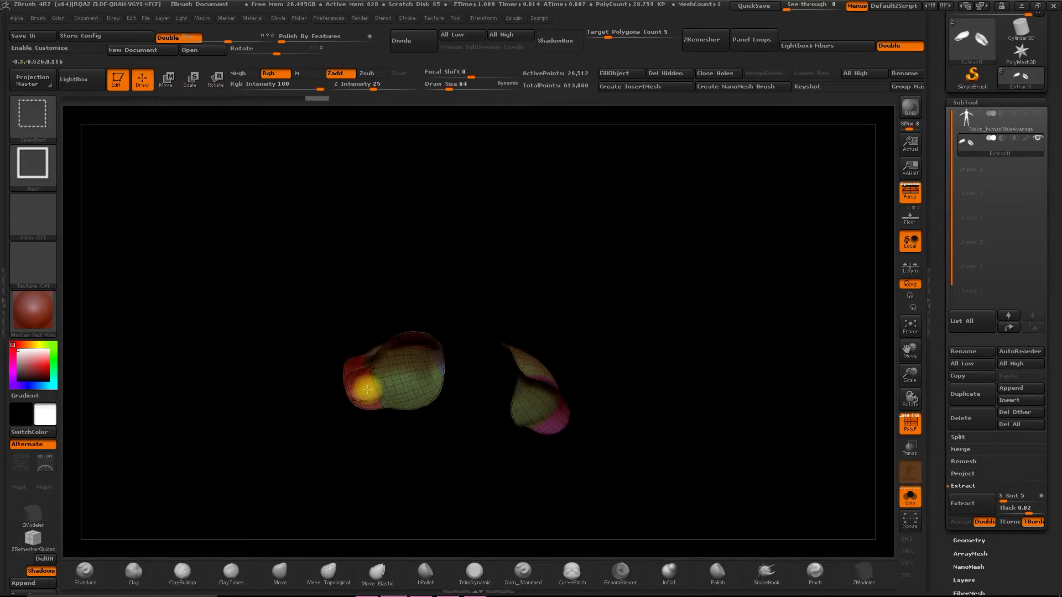
mouse_move(454, 353)
mouse_down()
mouse_move(592, 339)
mouse_move(614, 410)
mouse_move(531, 464)
mouse_move(619, 372)
mouse_move(630, 325)
mouse_move(593, 325)
mouse_move(564, 344)
mouse_move(590, 372)
mouse_move(576, 363)
mouse_move(559, 411)
mouse_move(542, 406)
mouse_move(523, 443)
mouse_up()
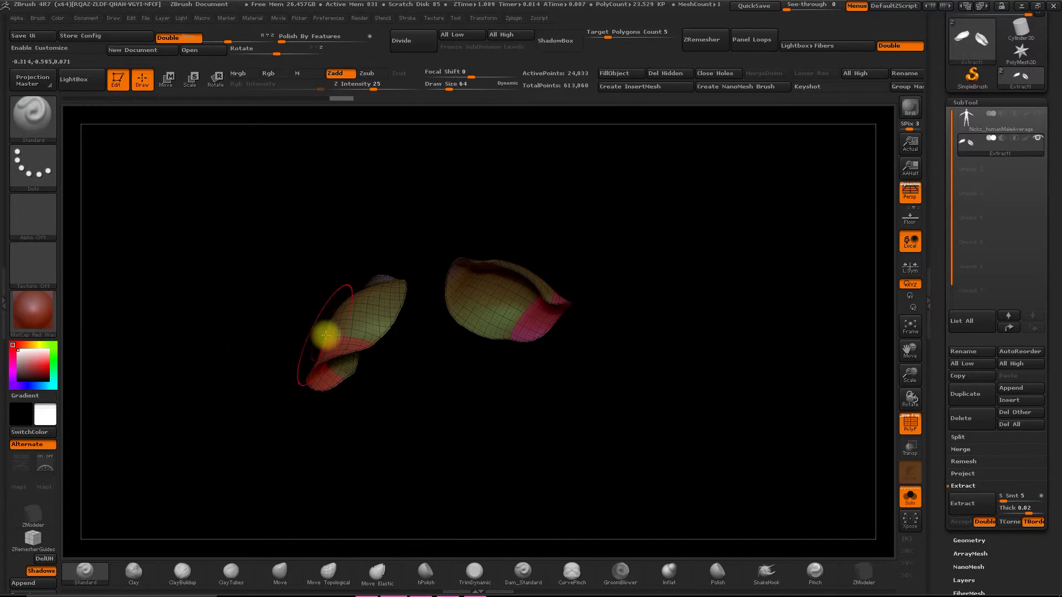
Step: Unify both pads into a single polygroup with Groups By Normals and GroupVisible, then inspect them
scroll(946, 387, down, 5)
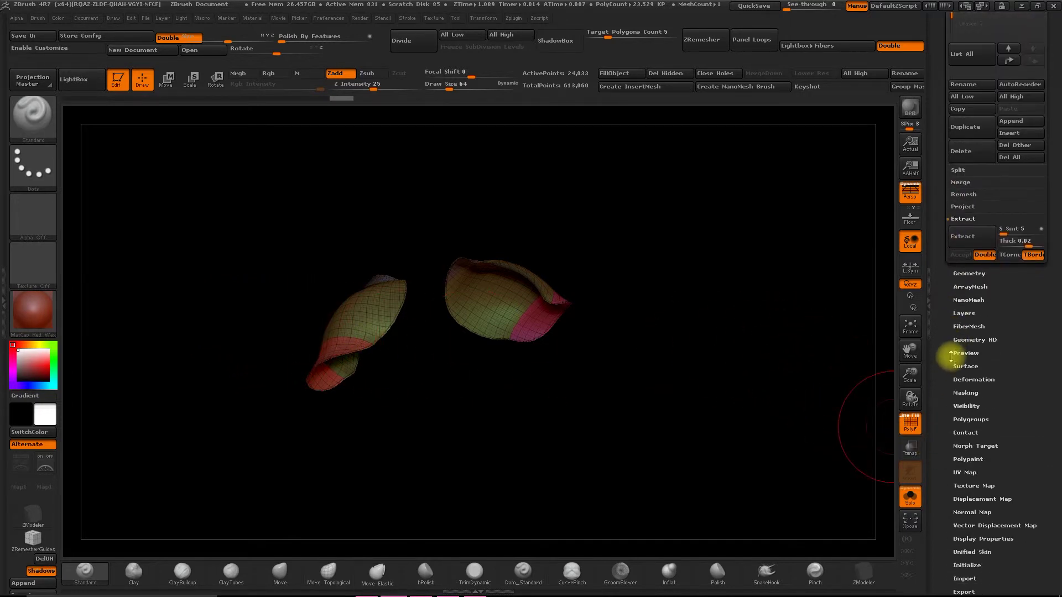
click(968, 420)
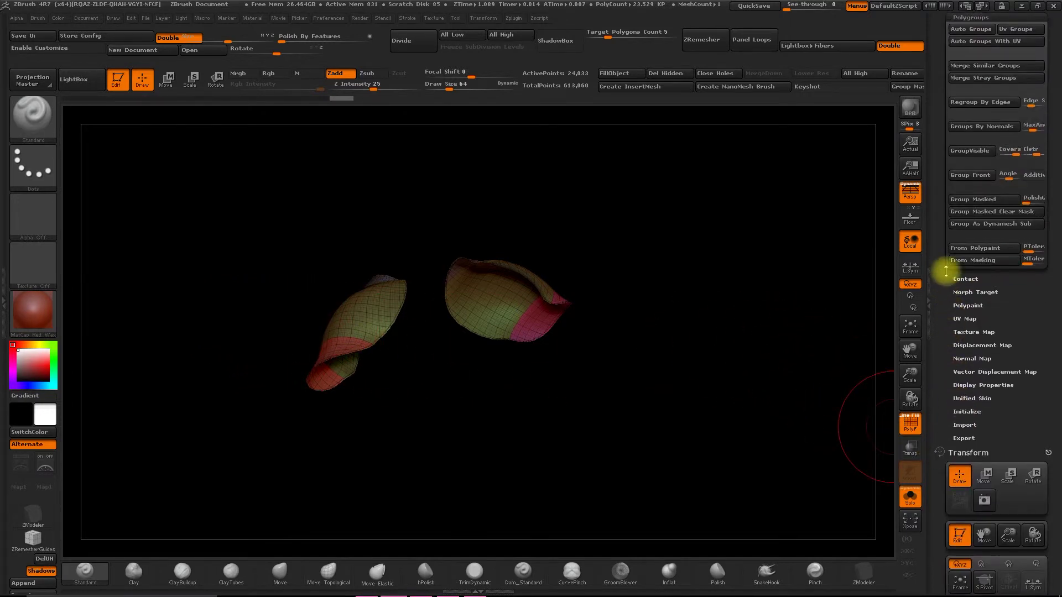
scroll(946, 283, up, 3)
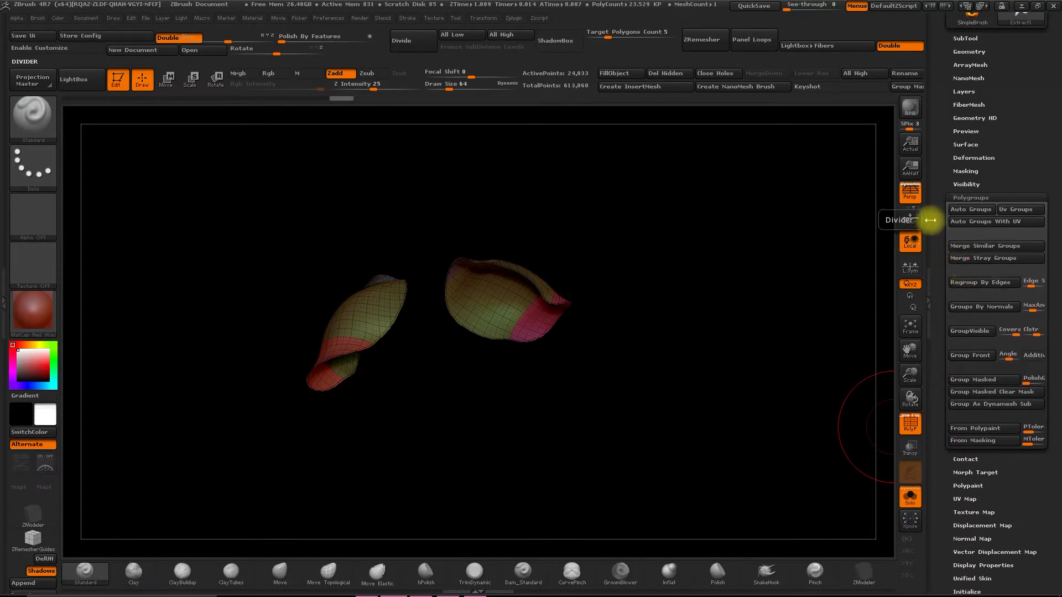
click(974, 311)
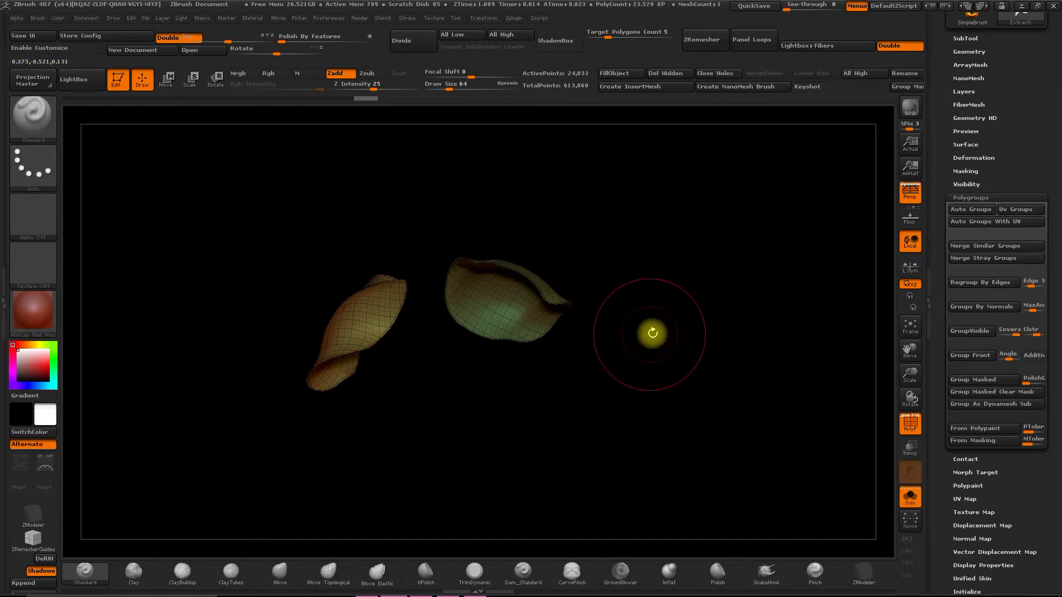
click(971, 332)
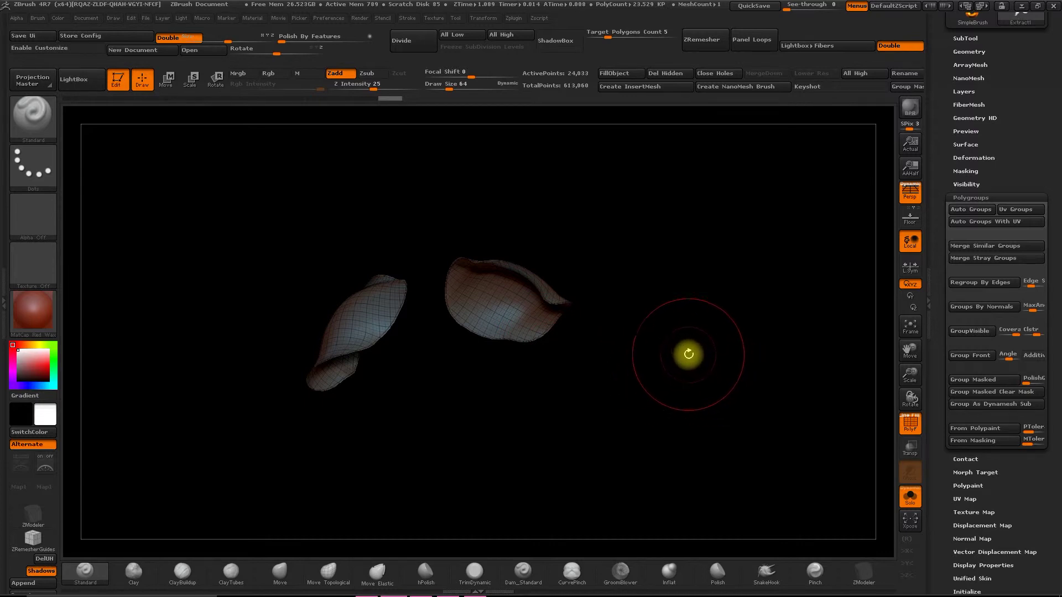
drag(687, 356, 369, 374)
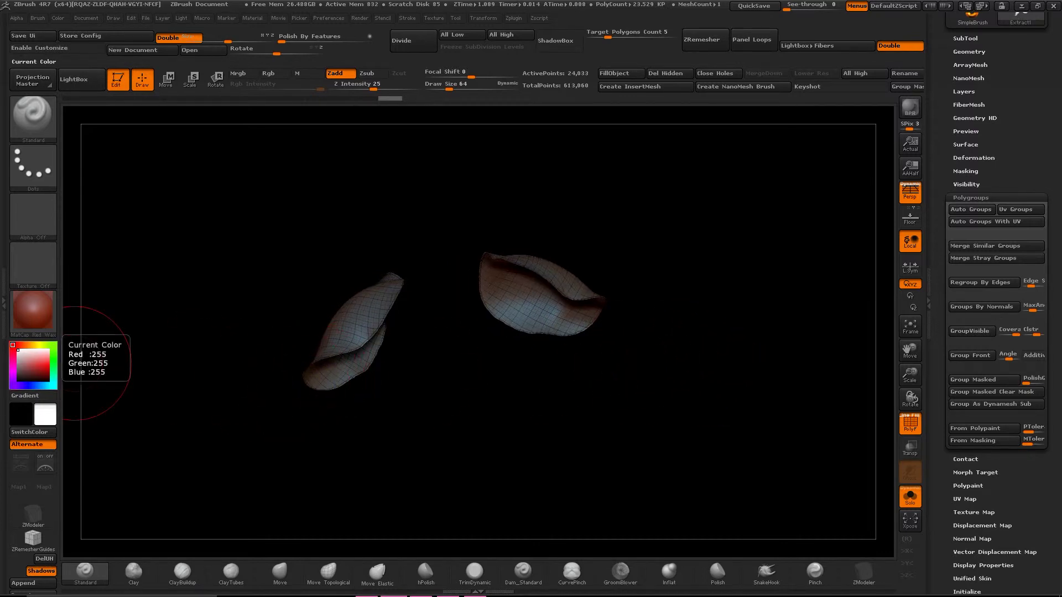
mouse_move(446, 313)
mouse_down()
mouse_move(504, 331)
mouse_move(522, 373)
mouse_move(505, 350)
mouse_move(430, 371)
mouse_up()
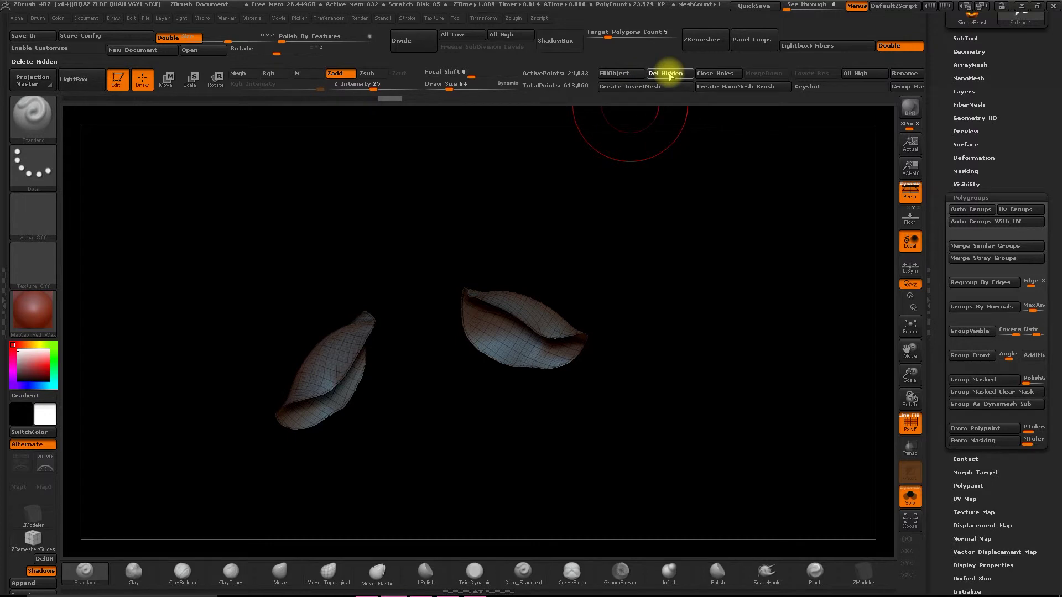
mouse_move(580, 299)
mouse_down()
mouse_move(628, 308)
mouse_move(615, 326)
mouse_up()
shift+drag(701, 342, 699, 351)
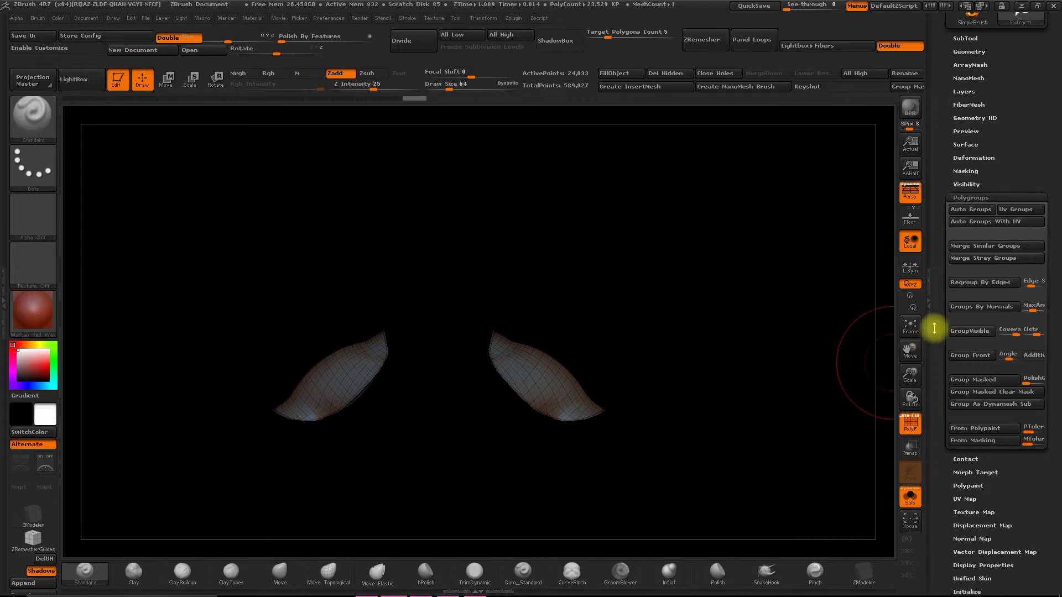
scroll(936, 349, up, 2)
scroll(936, 349, up, 3)
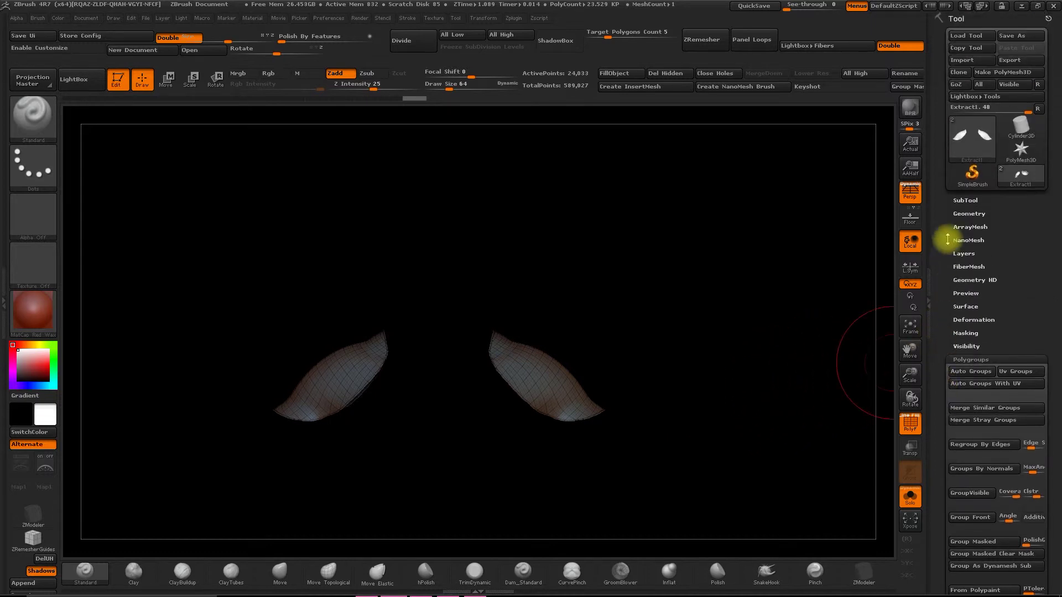
click(968, 213)
Step: ZRemesh the shoulder pads with target polygon count 2 and Half enabled, down to 418 points
click(968, 396)
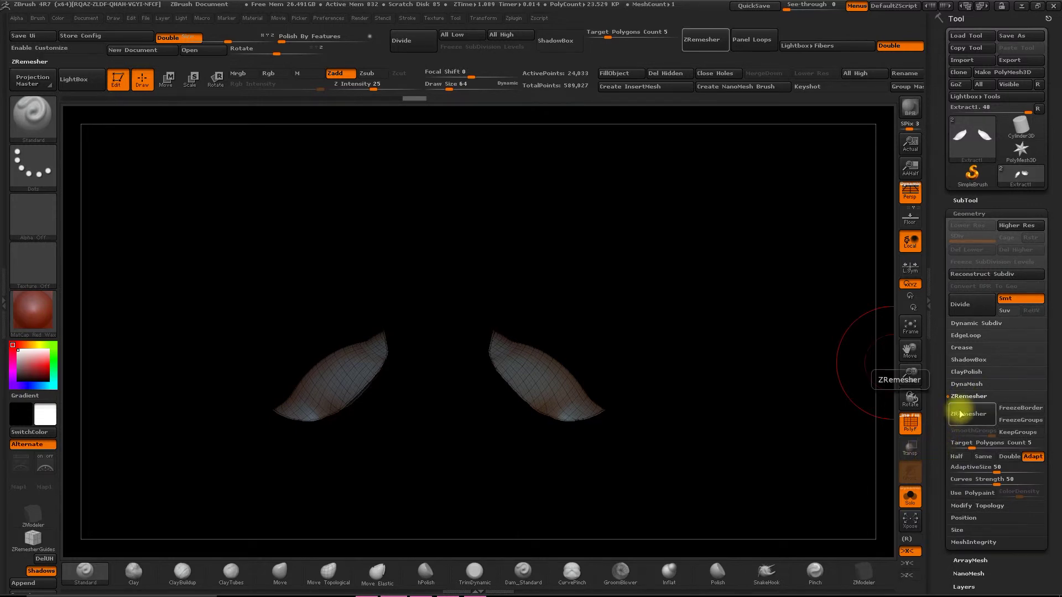
click(966, 409)
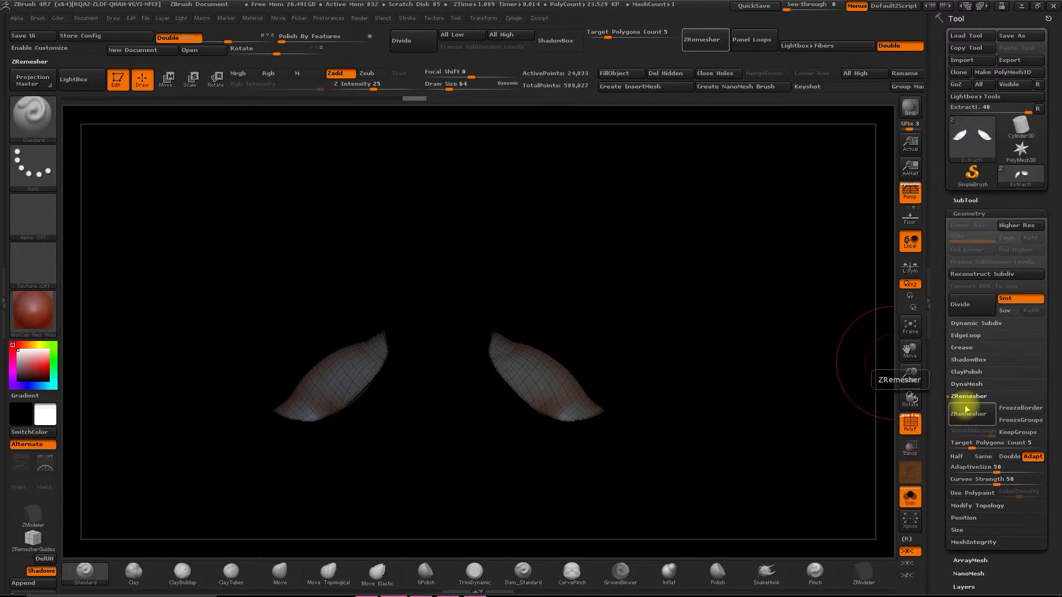
click(965, 443)
text(22384)
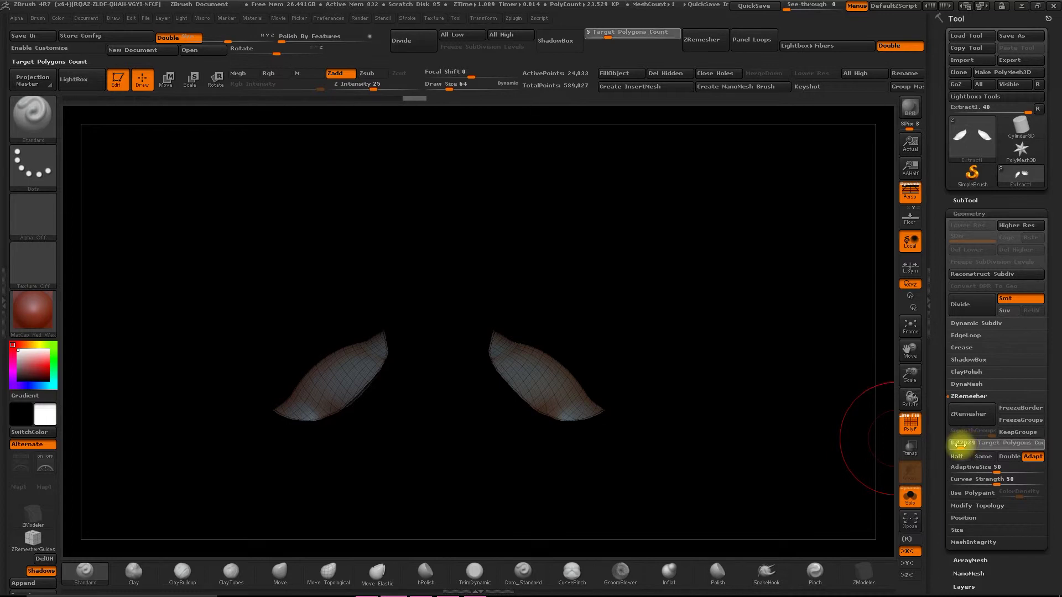
key(Return)
click(962, 415)
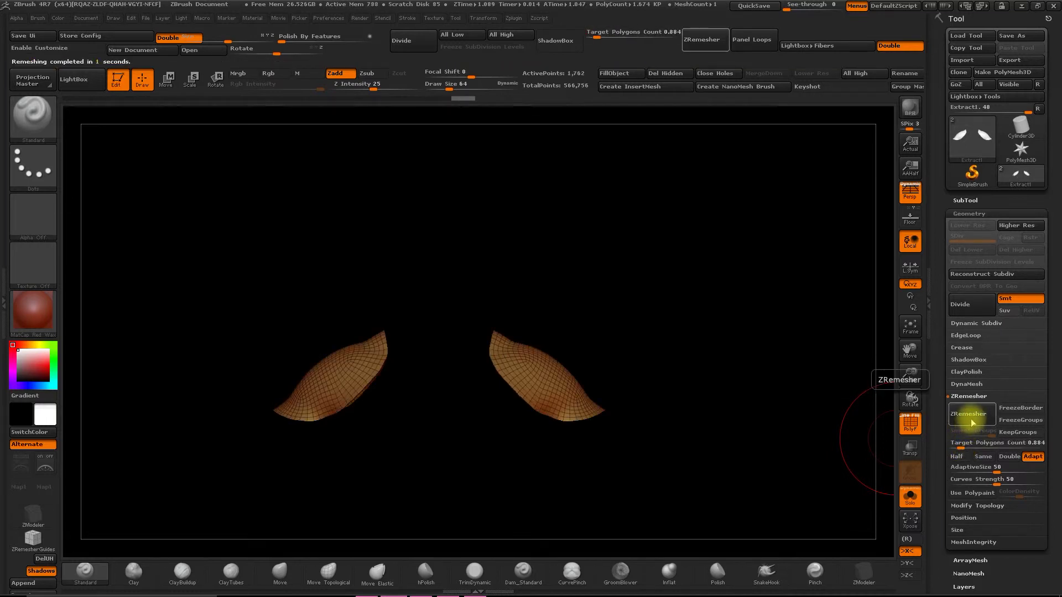
click(958, 457)
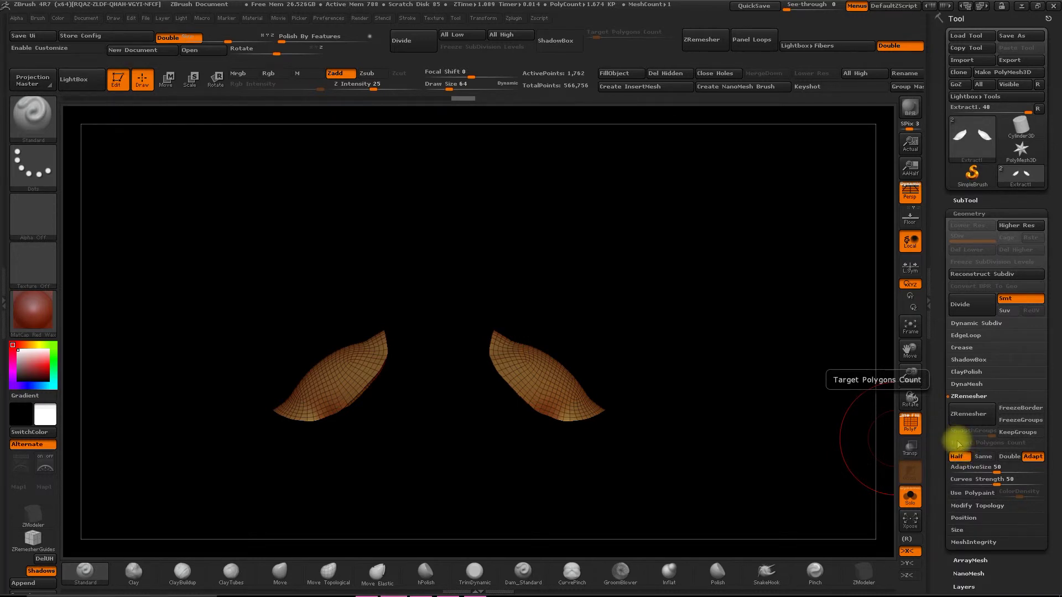
click(966, 423)
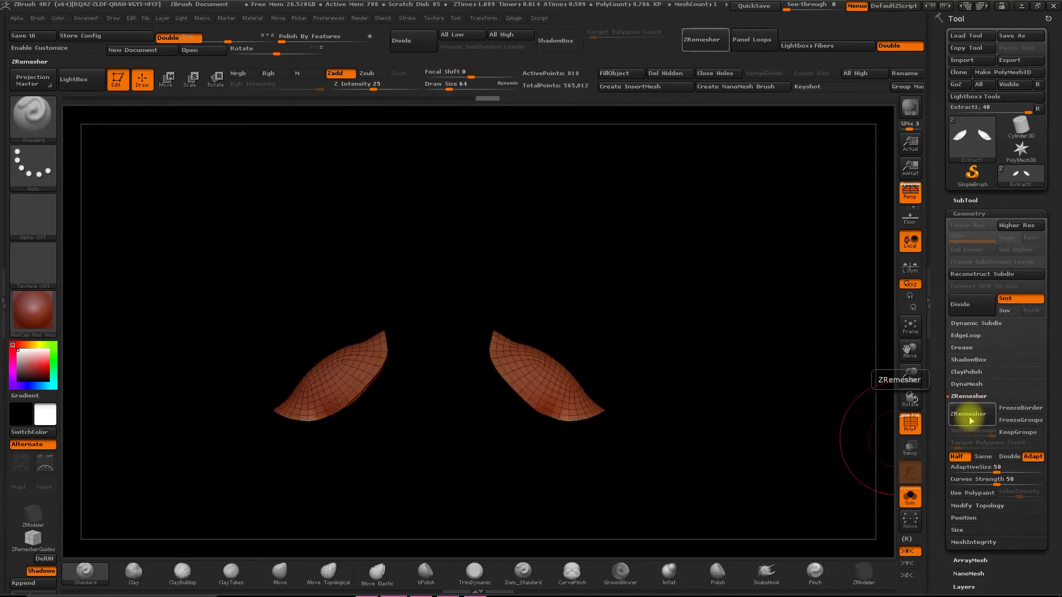
click(961, 457)
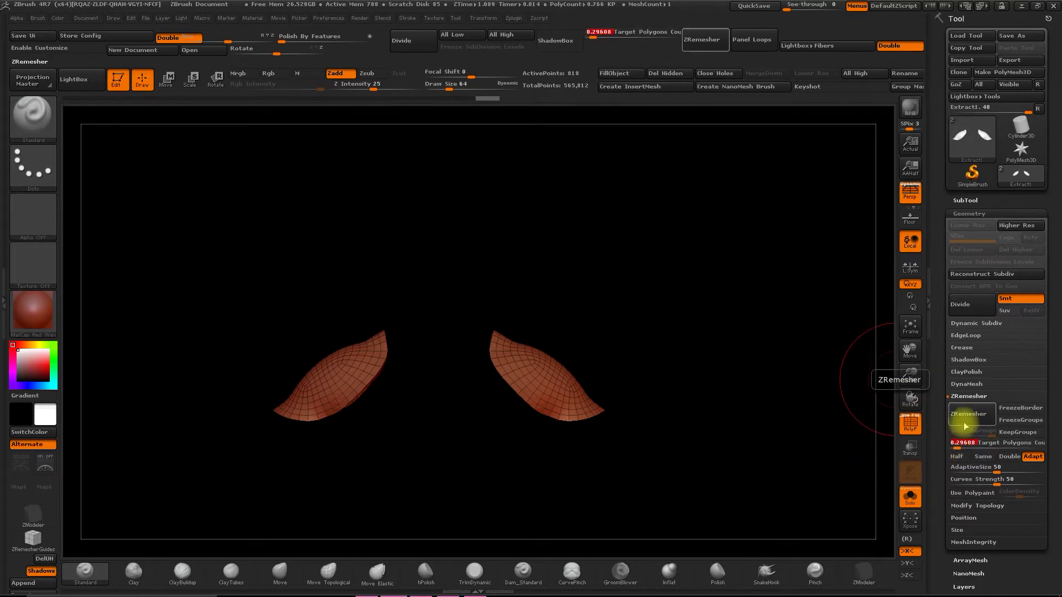
click(957, 457)
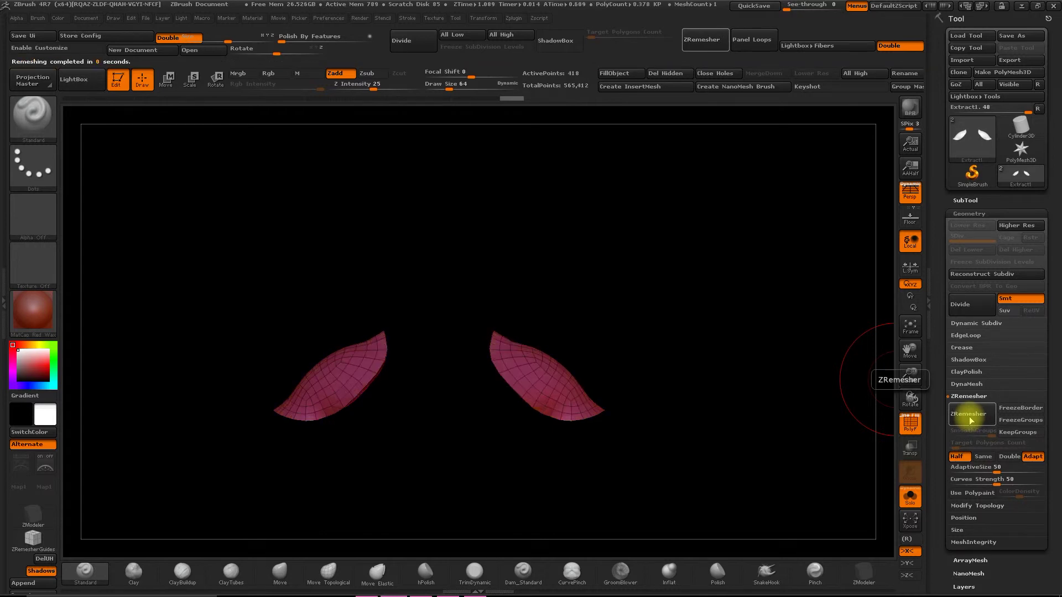
Step: Auto-group the shoulder pads and show the EdgeLoop options with panel loop thickness 0.01 and polish 5
scroll(942, 382, down, 5)
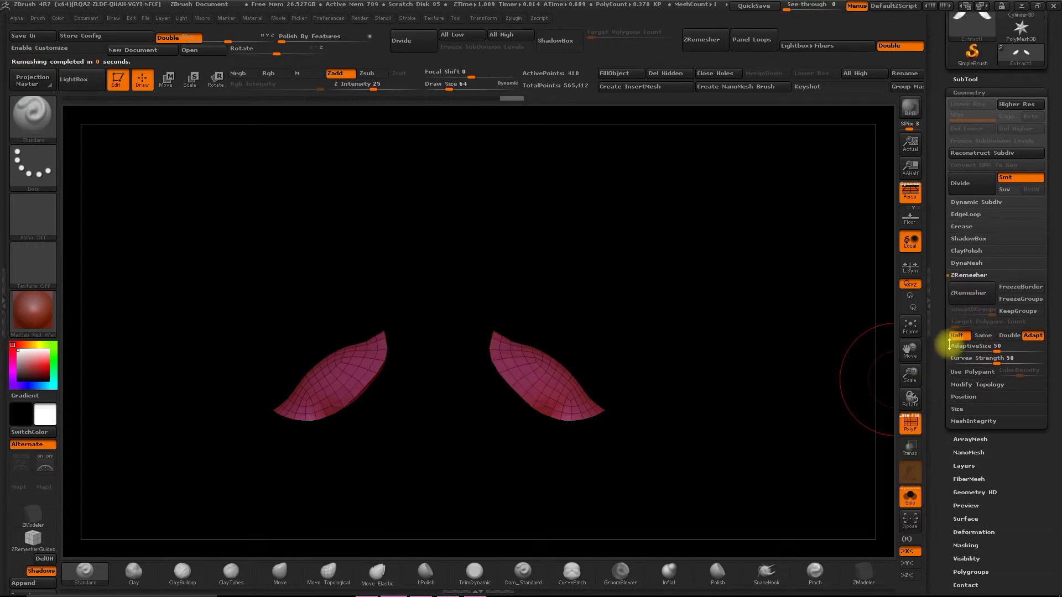
click(971, 505)
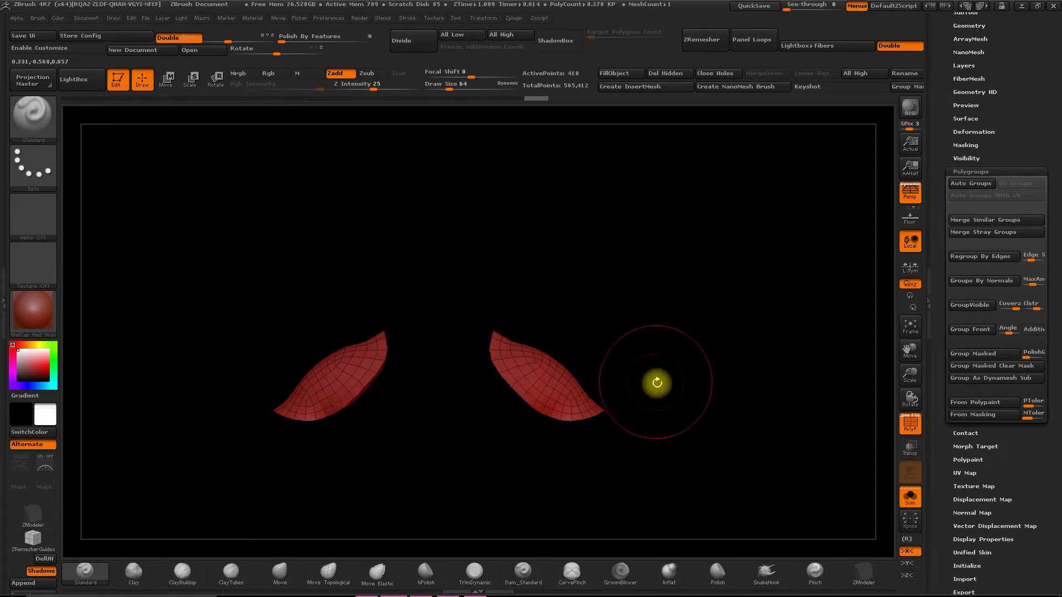
drag(946, 305, 948, 362)
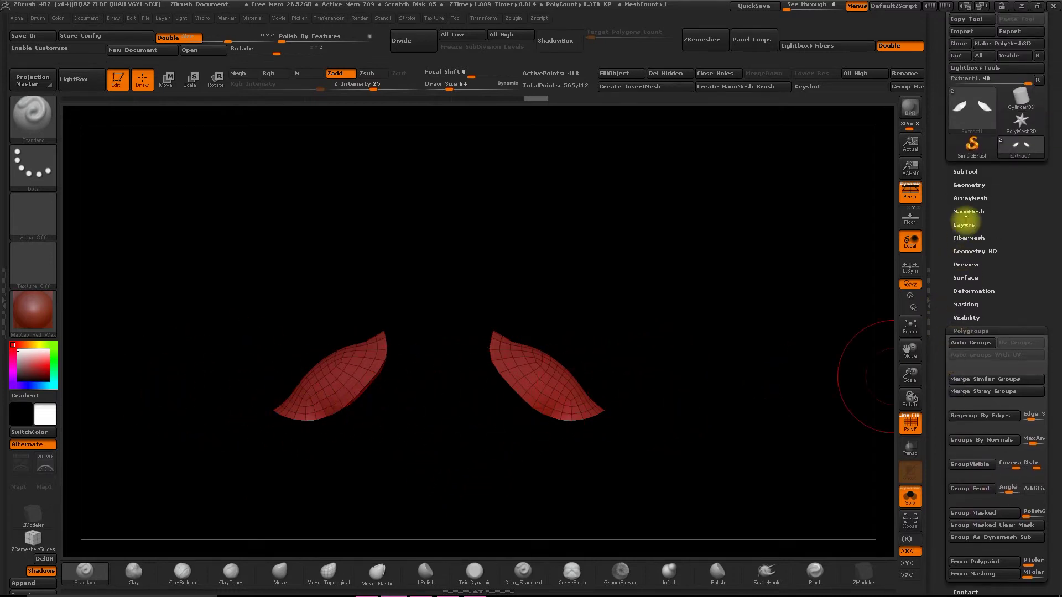
click(962, 185)
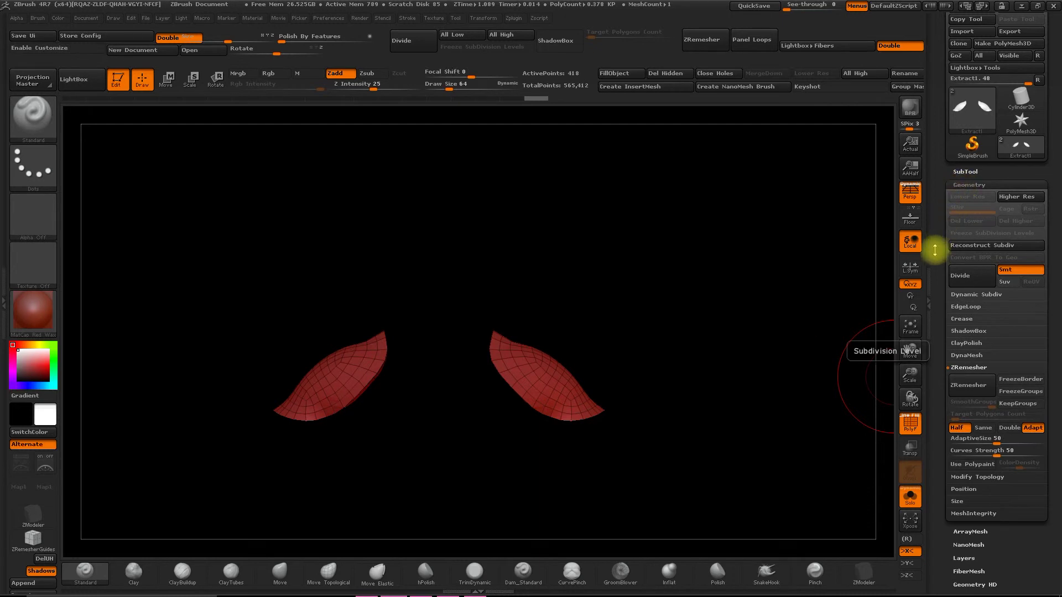
click(966, 307)
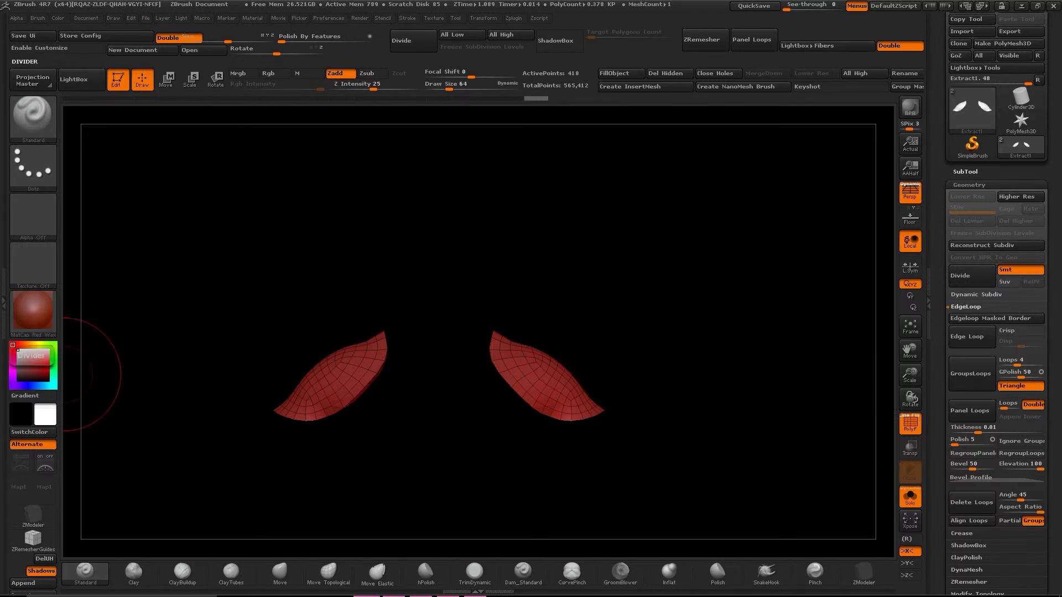
Step: Apply Panel Loops to both shoulder pads, inspect the underside thickness up close, then undo it
click(969, 412)
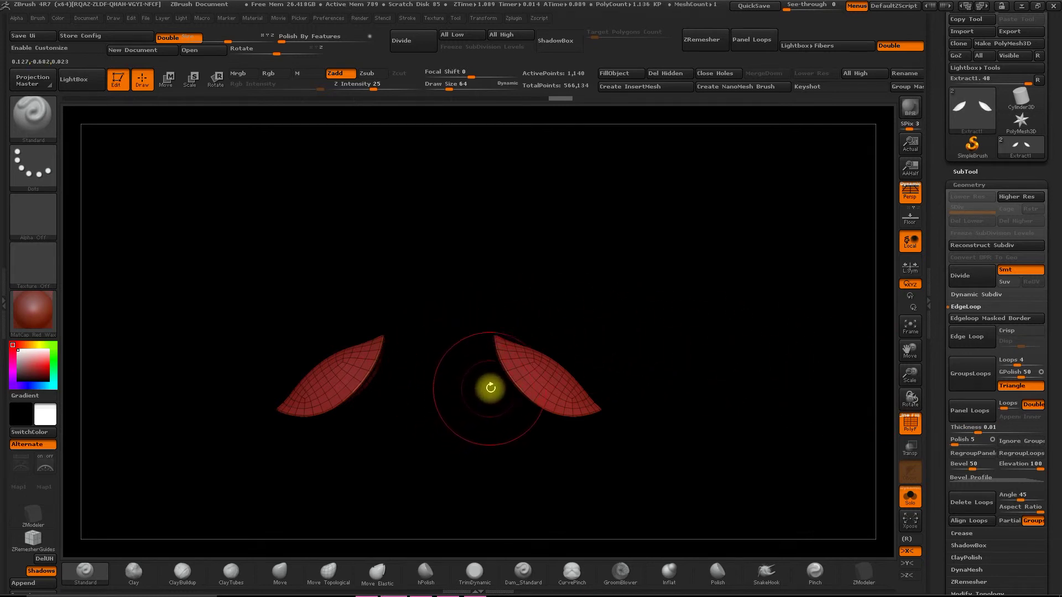
mouse_move(533, 348)
mouse_down()
mouse_move(564, 320)
mouse_move(520, 378)
mouse_up()
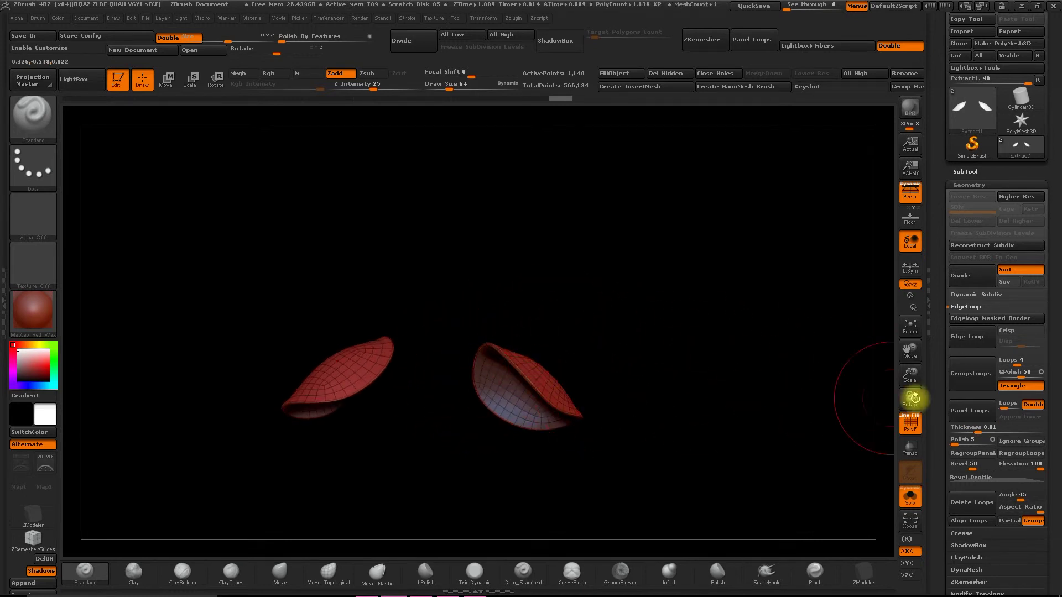
drag(910, 376, 868, 429)
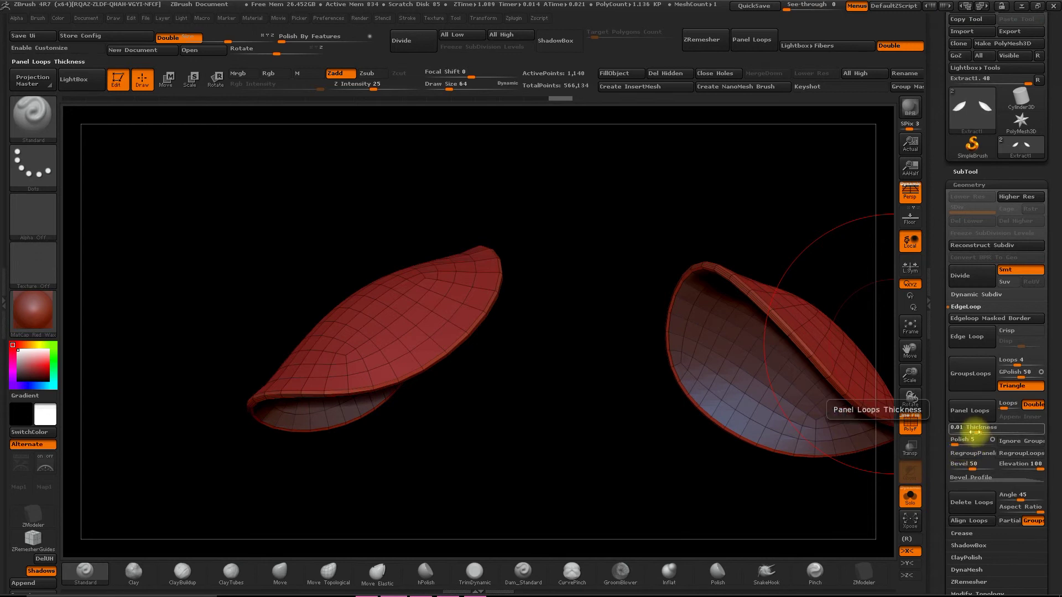
key(ctrl+z)
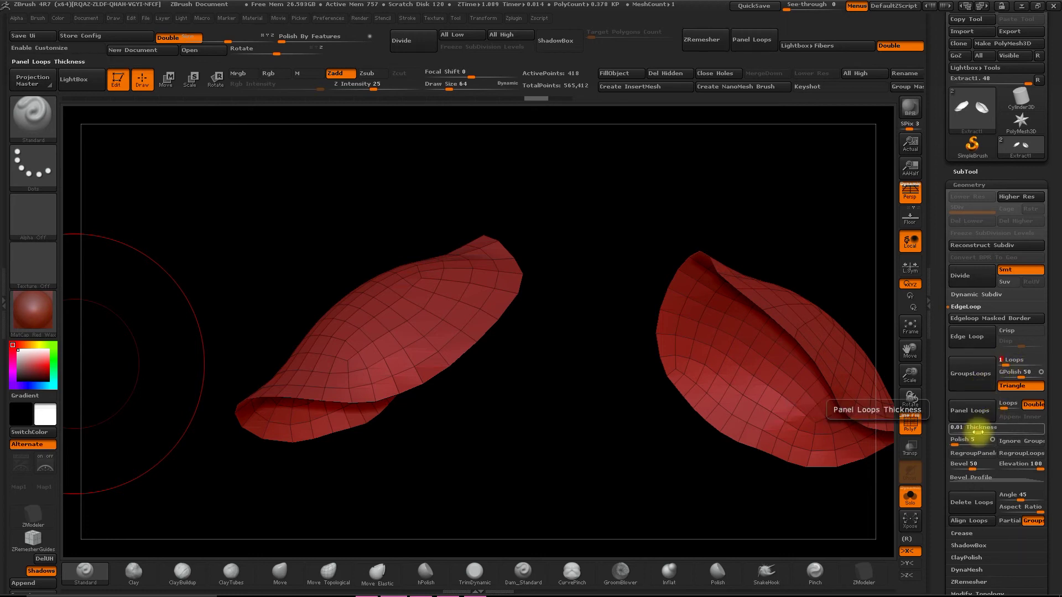
Step: Lower the polish and reapply single-loop Panel Loops, thickening the pads to 836 points
drag(968, 440, 955, 441)
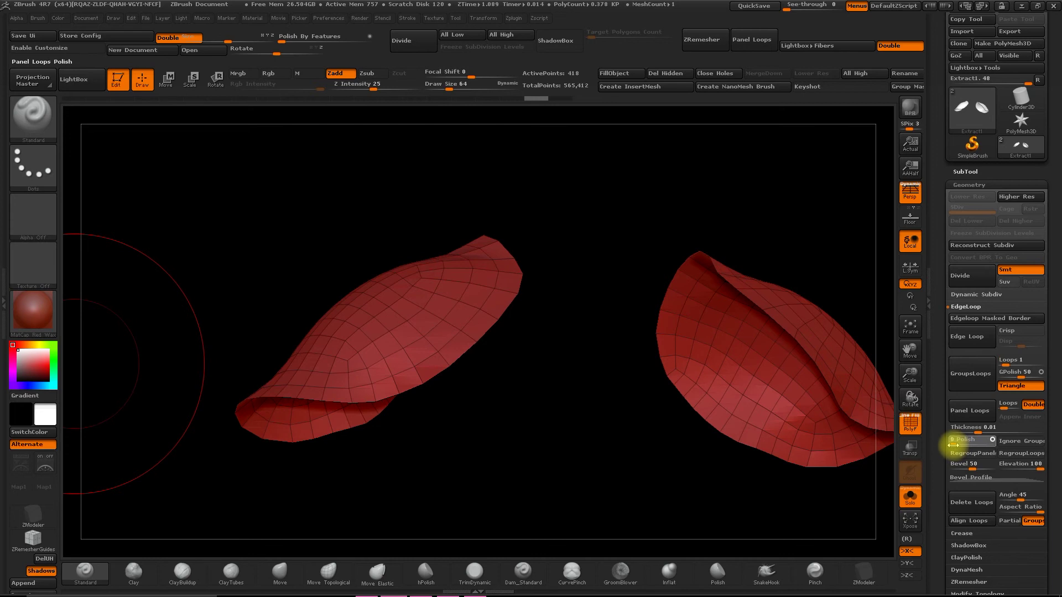
click(965, 417)
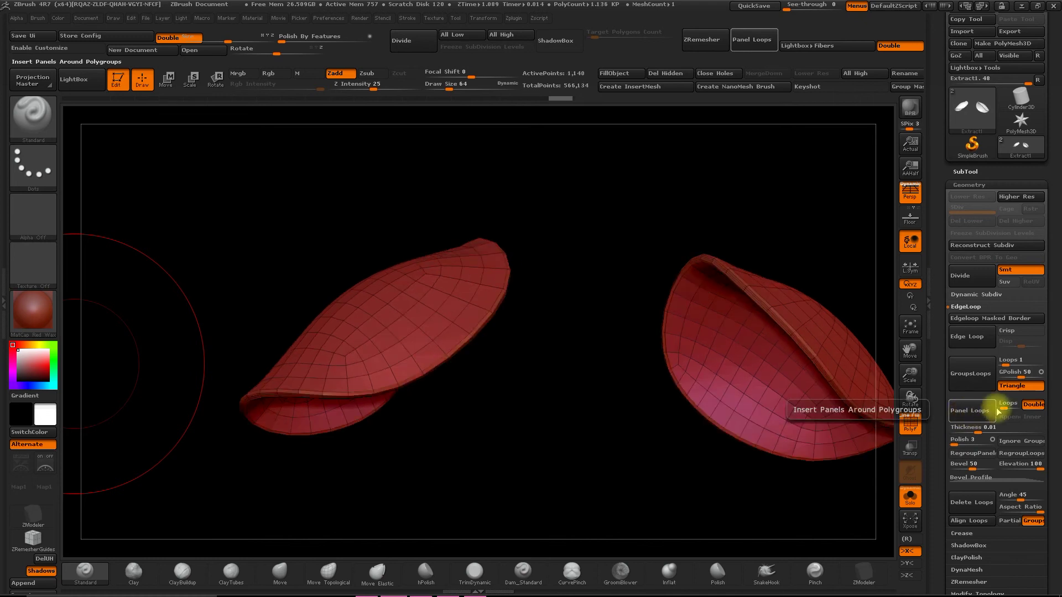
key(ctrl+z)
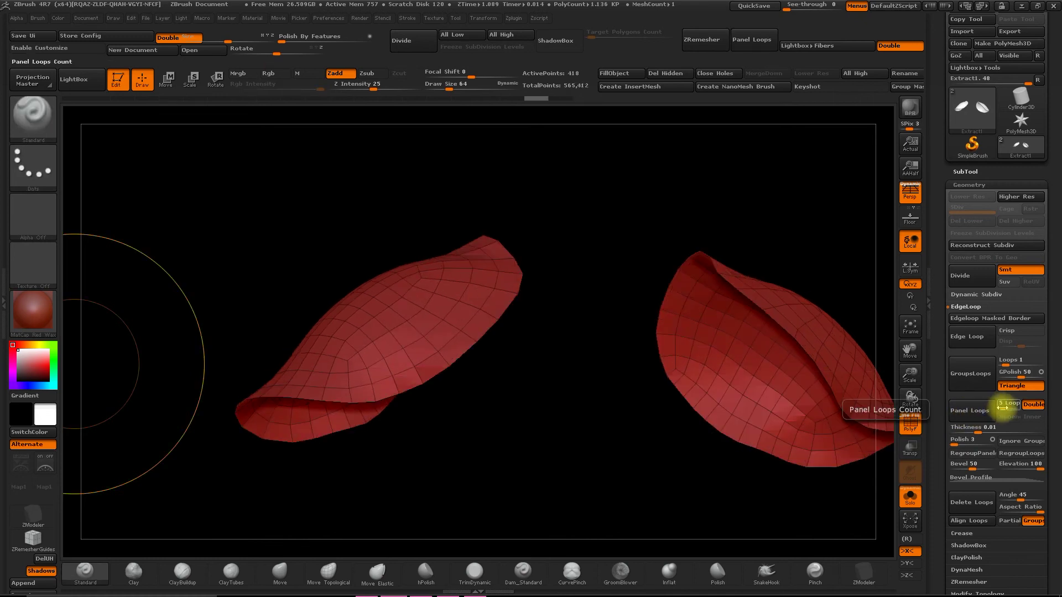
click(974, 411)
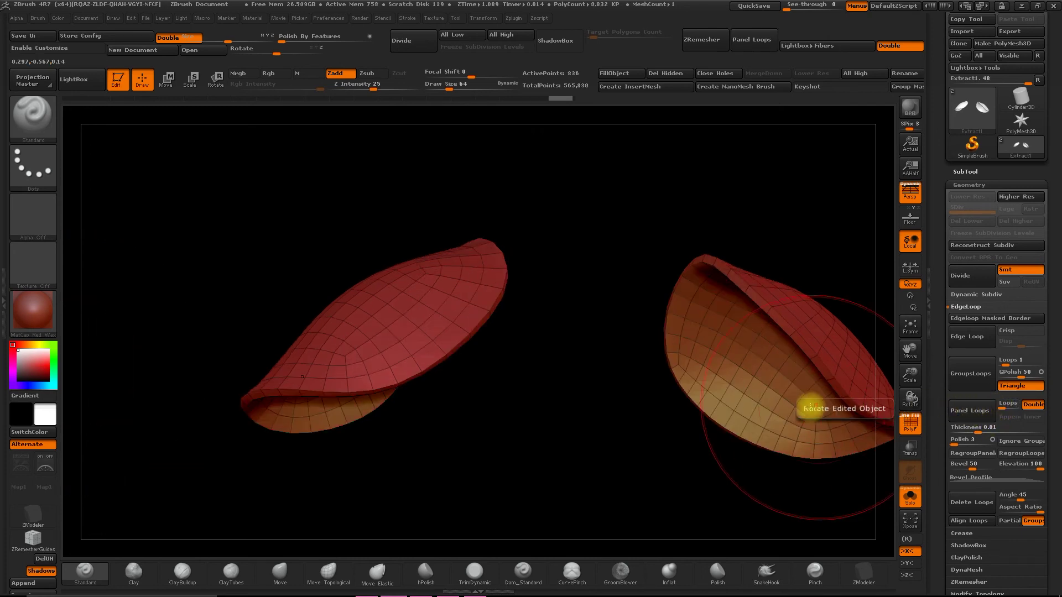
mouse_move(557, 381)
mouse_down()
mouse_move(553, 413)
mouse_move(529, 381)
mouse_up()
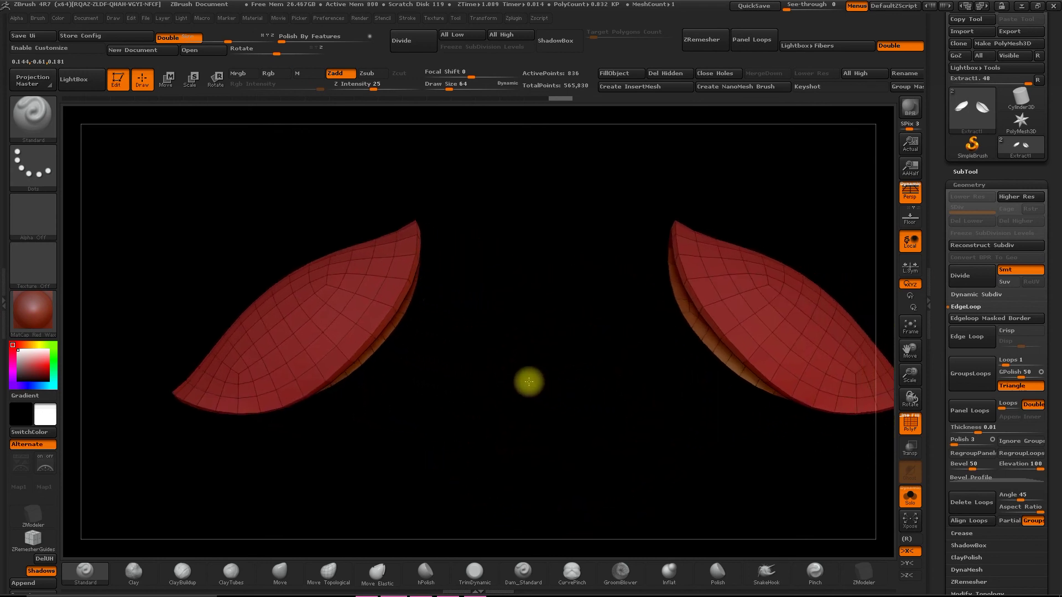